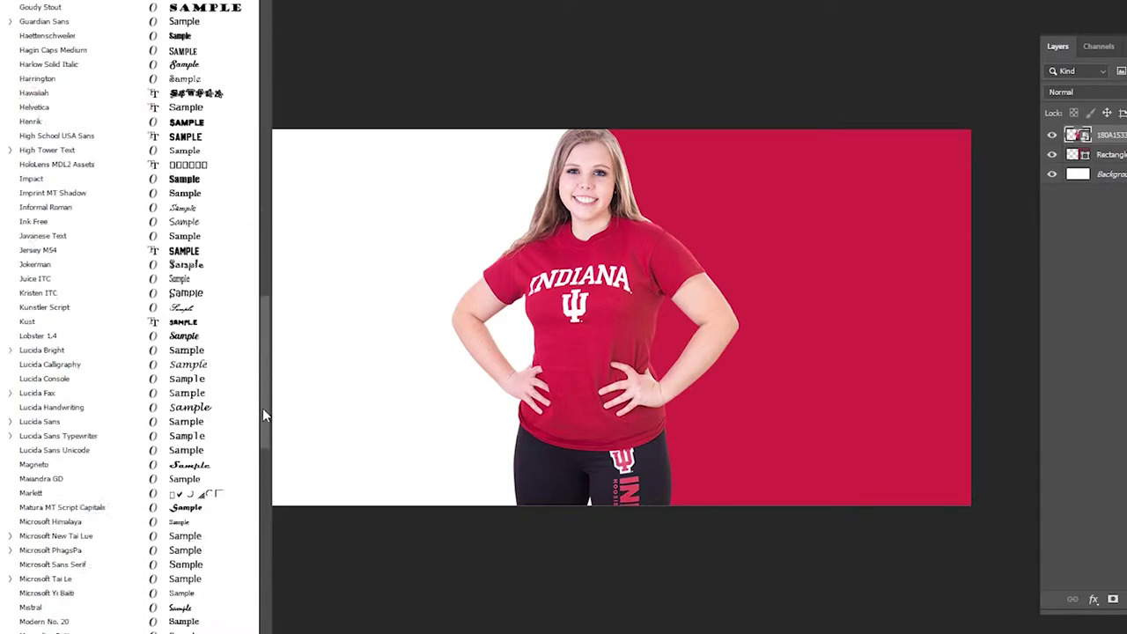
Add the white text IUGEAR.COM in Source Sans Pro over the red half of the banner.
type("source sans pro")
left_click(74, 88)
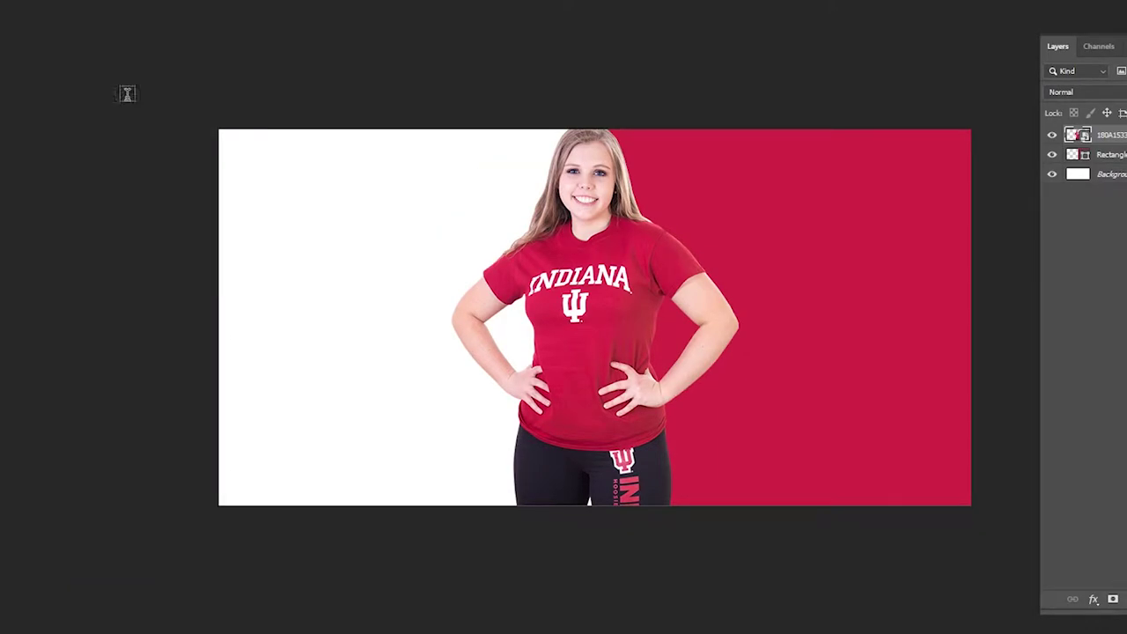
left_click(749, 243)
key("BackSpace")
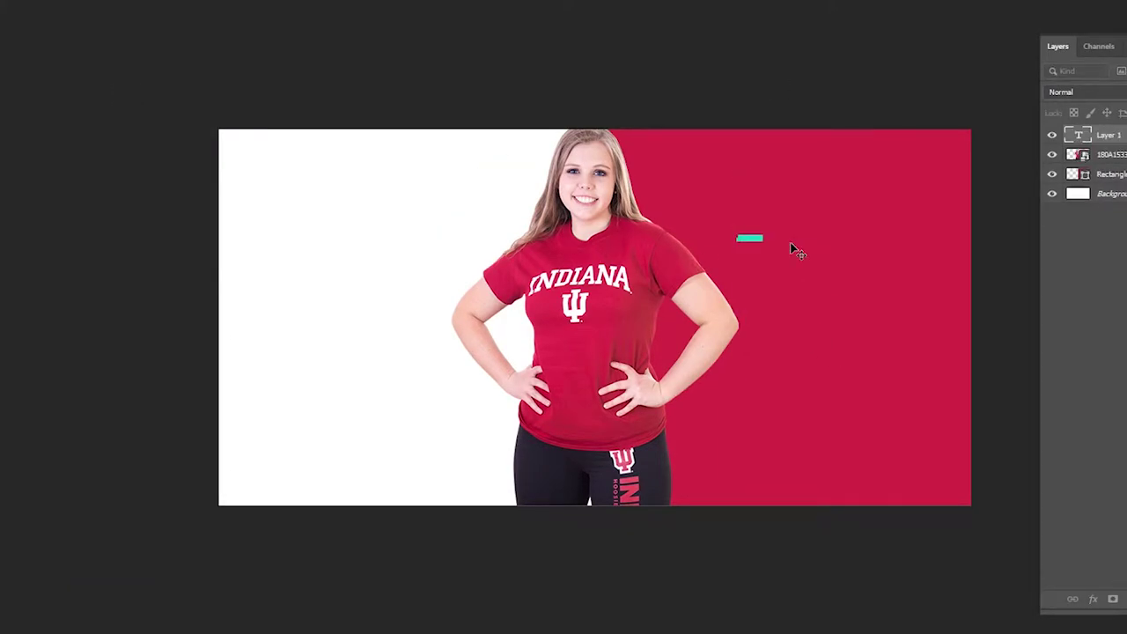
key("ctrl+a")
left_click(352, 293)
left_click(988, 425)
key("ctrl+Return")
Scale the IUGEAR.COM text and place it in the red area beside the model's elbow.
left_click_drag(799, 248, 913, 385)
key("ctrl+t")
key("Return")
Slightly widen the letter spacing of the IUGEAR.COM text.
key("t")
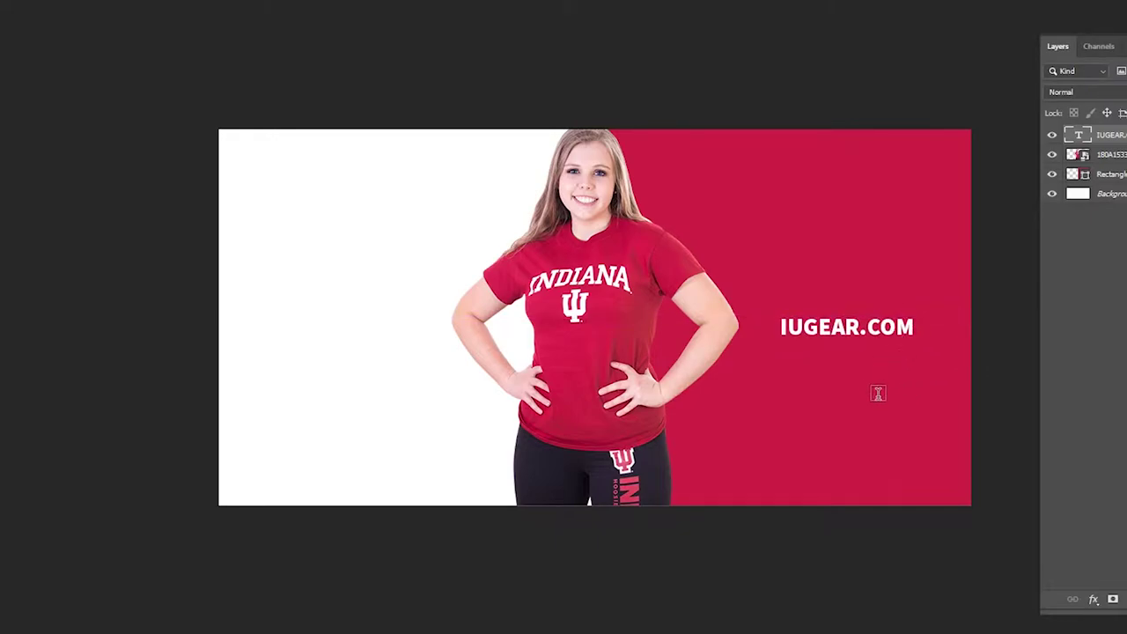
left_click_drag(845, 327, 821, 328)
key("alt+Right")
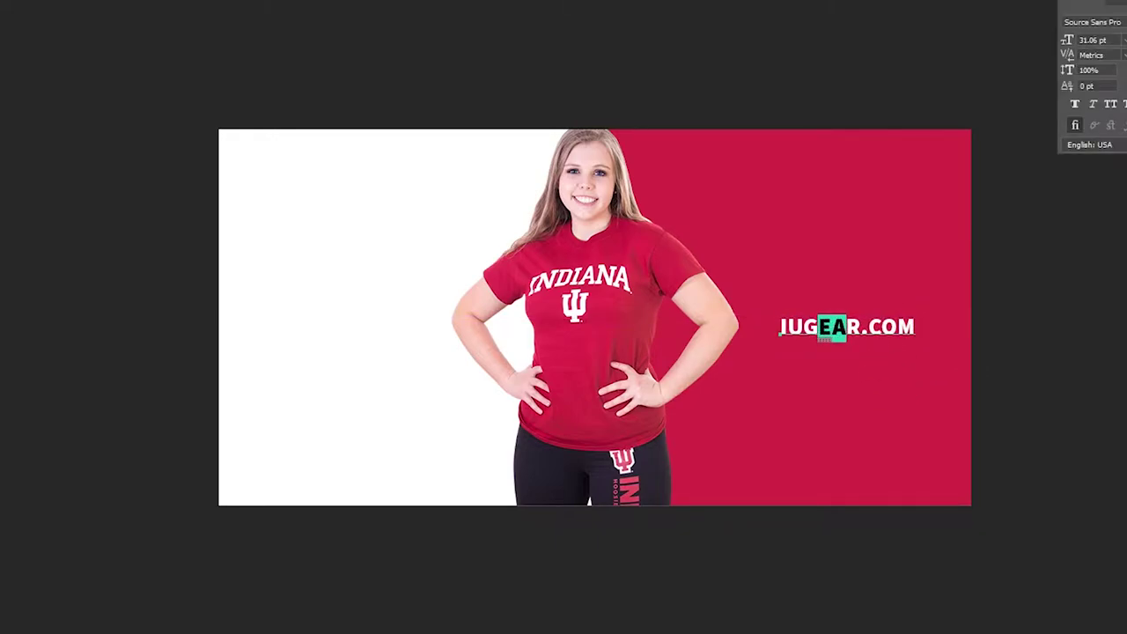
key("ctrl+Return")
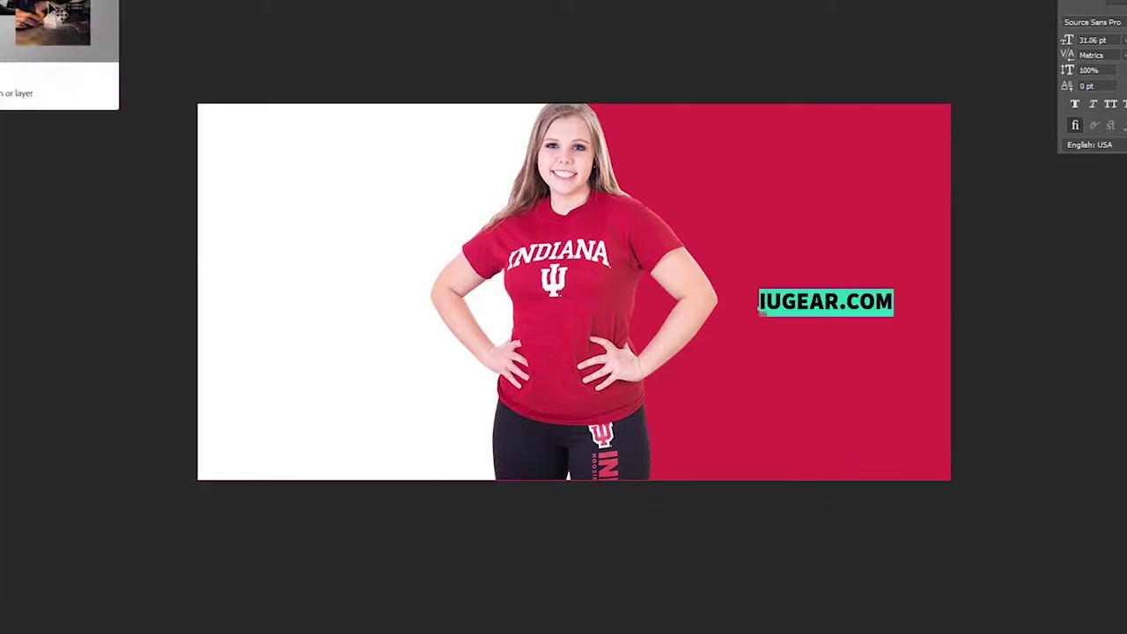
key("ctrl+Return")
Scale the IUGEAR.COM text down to about 2.25 in wide and shift it slightly right.
left_click_drag(893, 344, 887, 316)
key("ctrl+t")
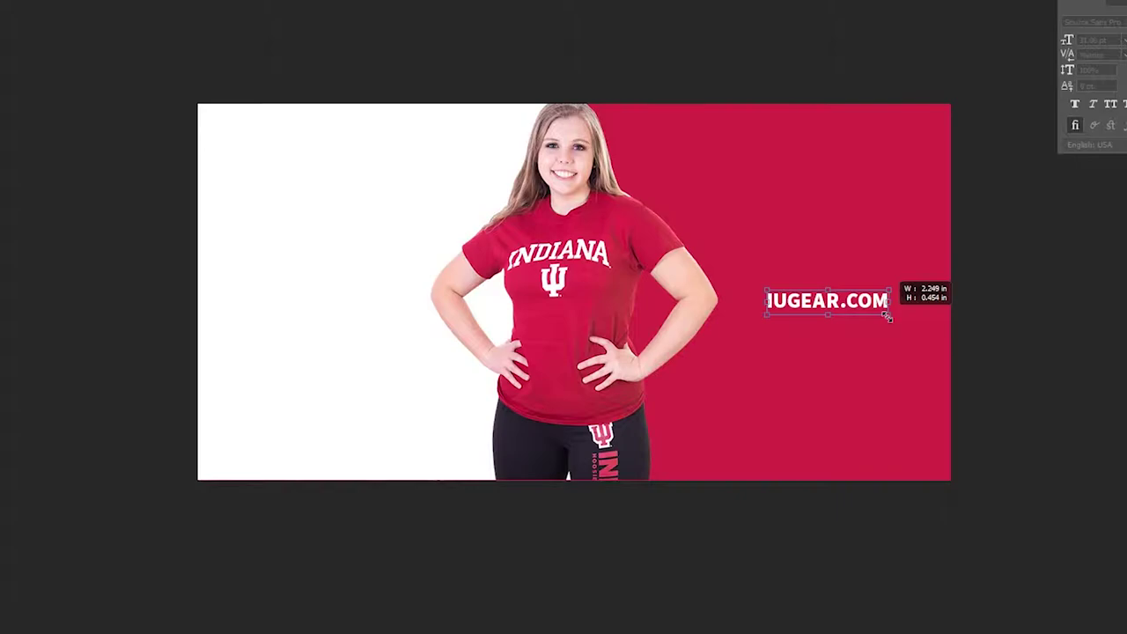
key("Return")
left_click_drag(818, 299, 859, 300)
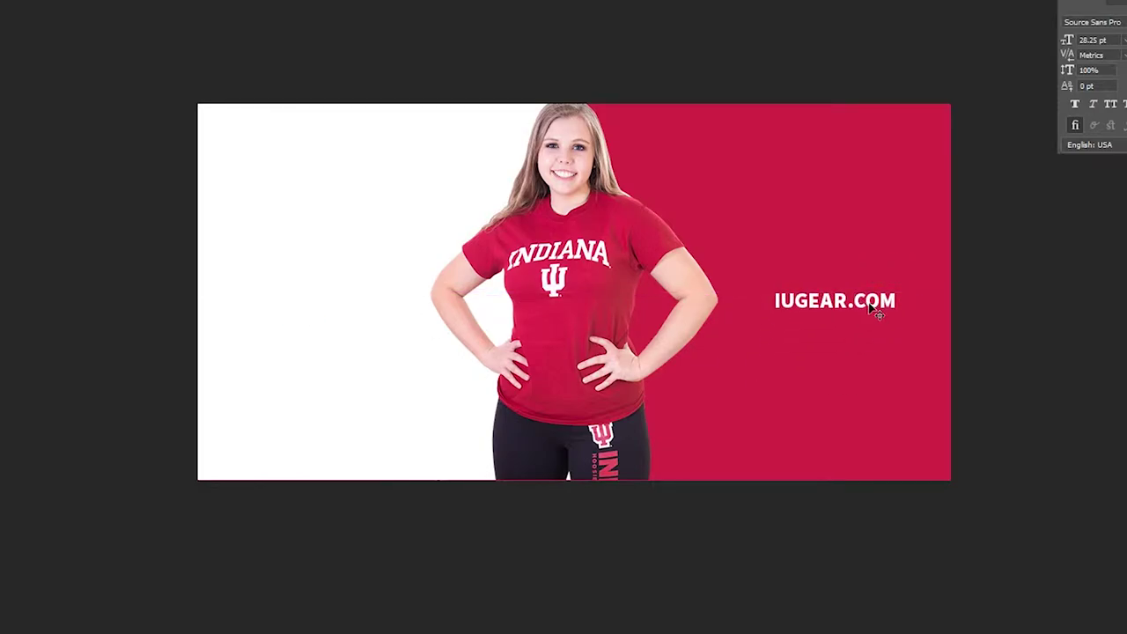
Duplicate the IUGEAR.COM text onto the white half, colour the copy crimson and change its wording to HOOSIER APPAREL.
left_click(326, 297)
key("F7")
key("Escape")
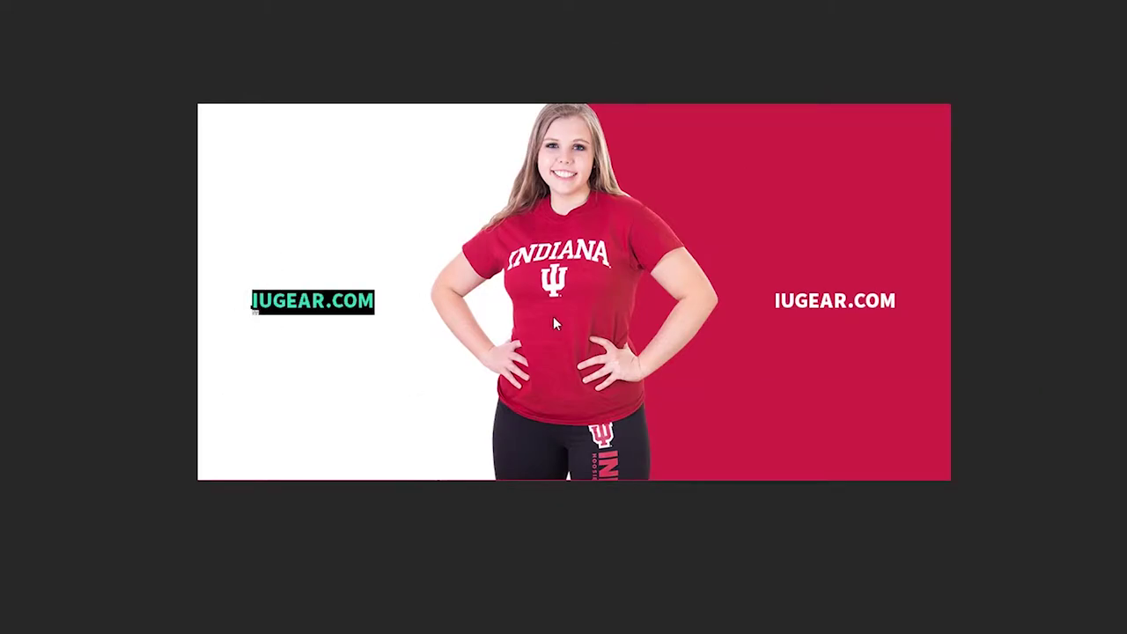
type("HOOSIER APPAREL")
key("ctrl+Return")
left_click_drag(373, 326, 352, 315)
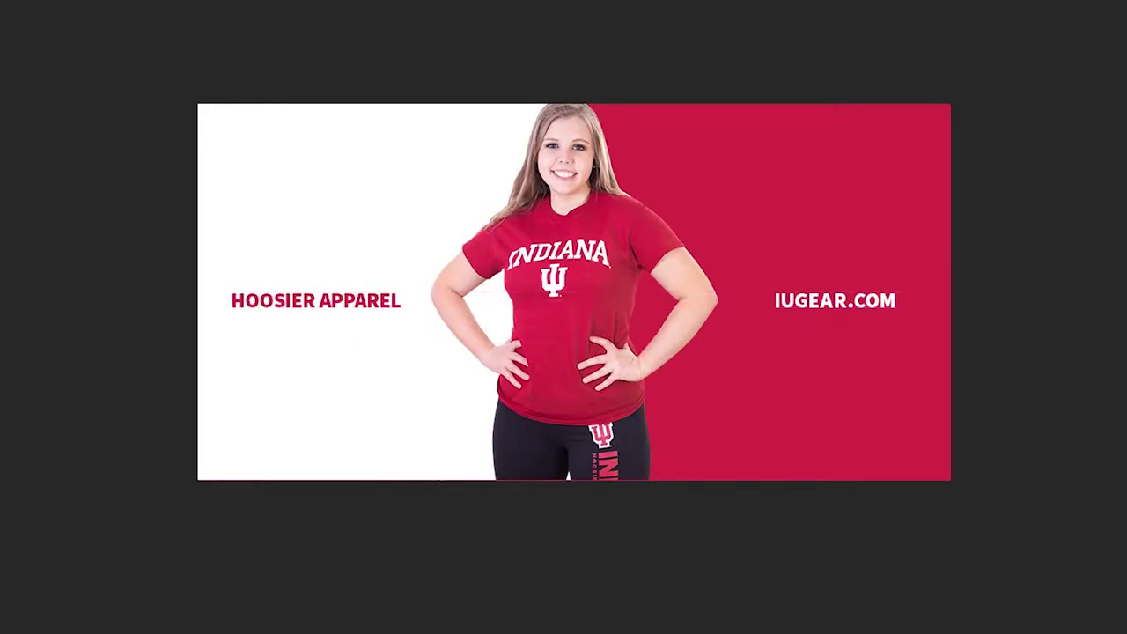
Select the HOOSIER APPAREL and IUGEAR.COM text layers together and nudge them slightly upward.
left_click(1110, 154, "shift")
key("shift+Up")
key("Down")
key("Down")
key("Down")
key("Down")
key("Down")
key("Down")
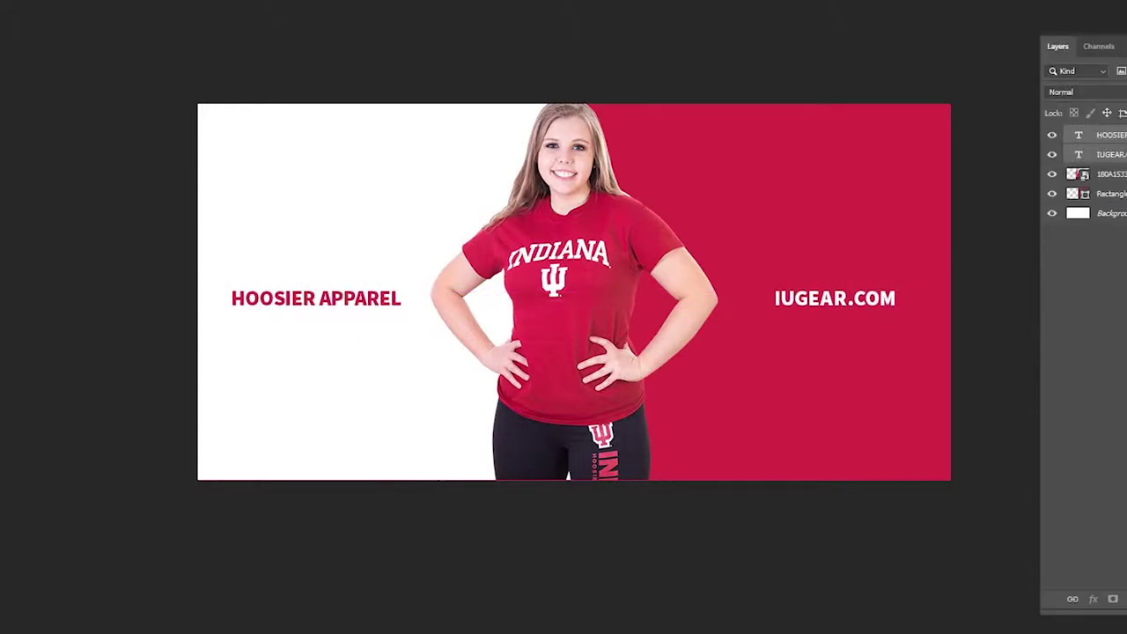
key("Tab")
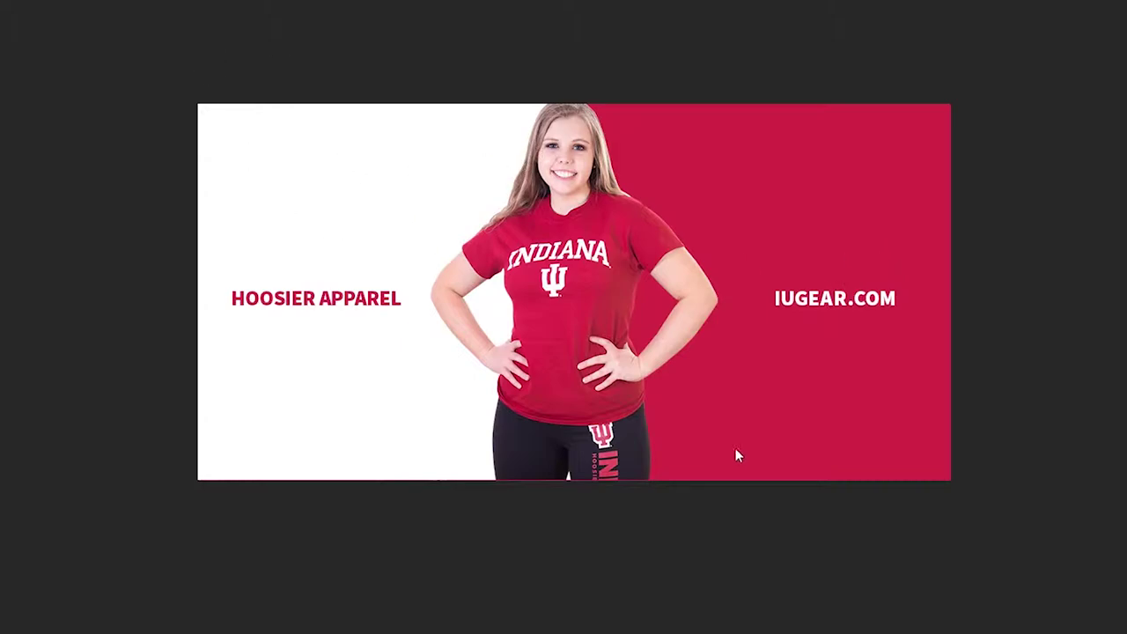
Bring the crimson IU logo into the banner and shrink it into the upper-left area above HOOSIER APPAREL.
left_click_drag(472, 273, 355, 305)
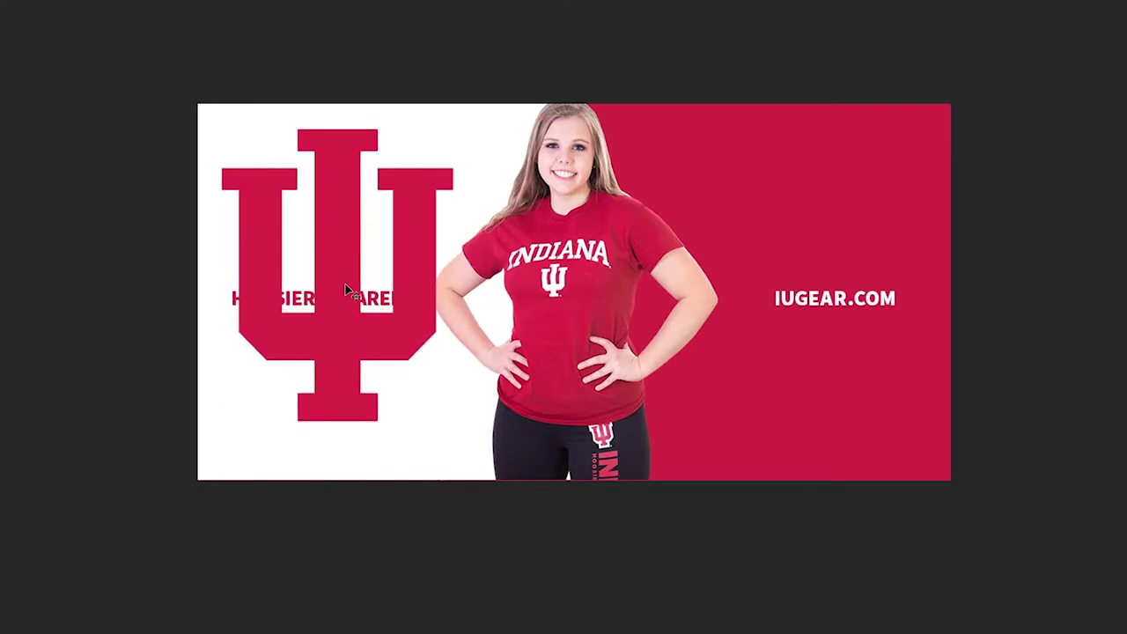
key("ctrl+t")
left_click_drag(463, 444, 270, 201)
key("Return")
left_click(311, 118)
key("Escape")
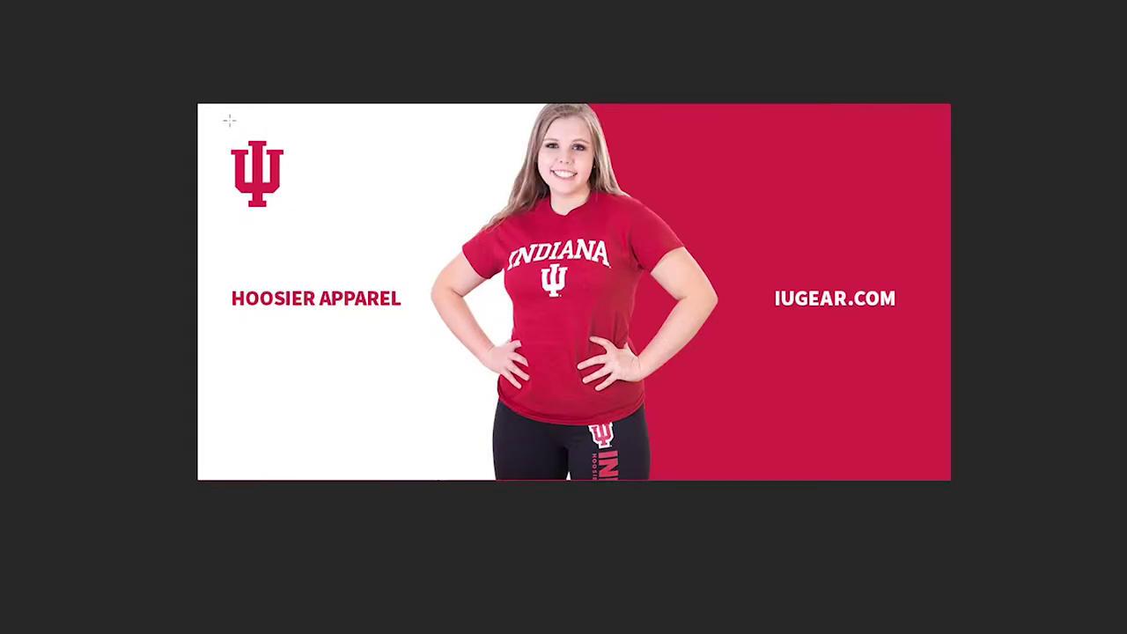
Draw a small upright rectangle at the banner's upper edge, place it beneath the logo layer and fill it with crimson.
left_click_drag(299, 100, 348, 177)
key("F7")
left_click_drag(1086, 138, 1088, 179)
double_click(1087, 185)
left_click(898, 366)
left_click(989, 425)
Apply a white Color Overlay layer style to the IU logo.
key("v")
double_click(1116, 168)
left_click(804, 438)
left_click_drag(775, 444, 523, 371)
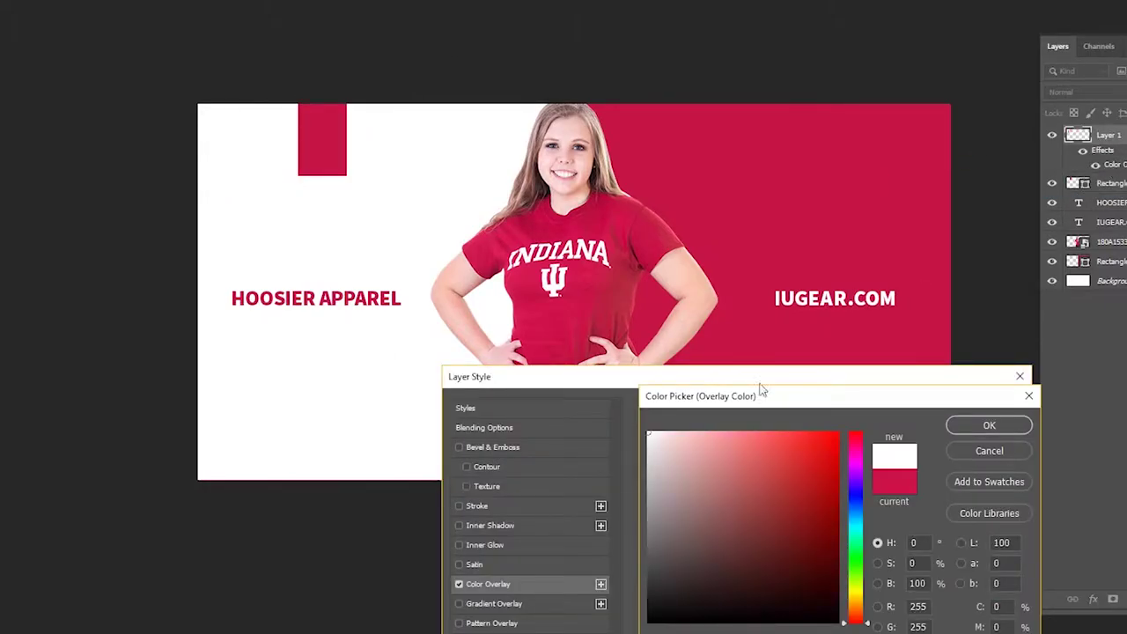
key("Return")
key("Return")
Fit the white IU logo inside the crimson rectangle and move both to align with the left edge of HOOSIER APPAREL.
left_click_drag(307, 322, 370, 246)
key("ctrl+t")
left_click_drag(348, 110, 337, 122)
key("Return")
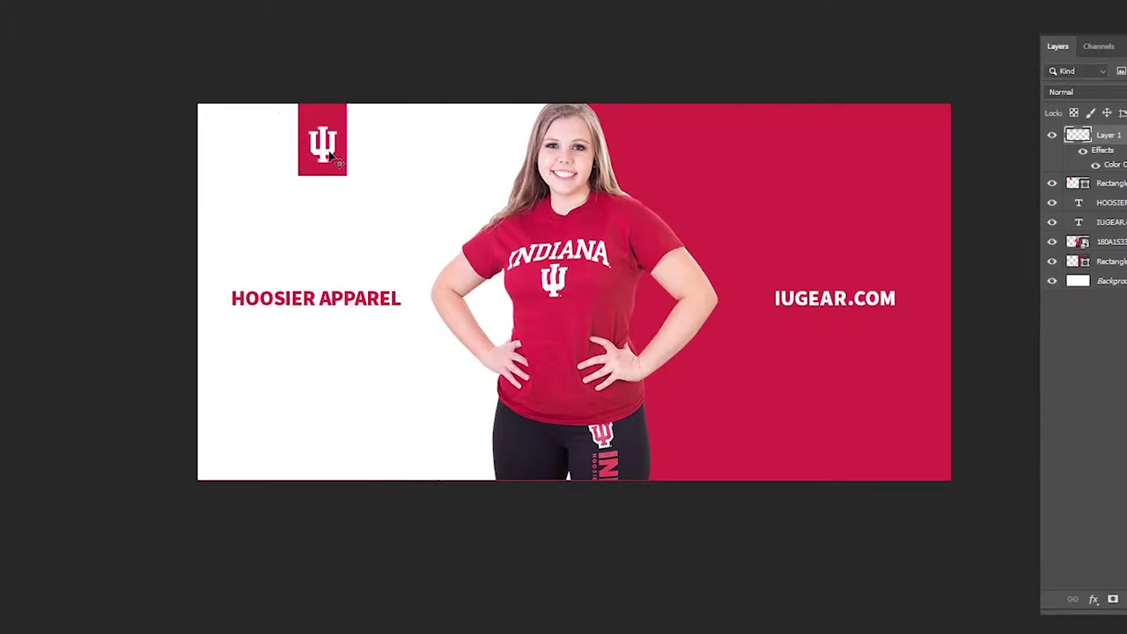
left_click_drag(334, 154, 268, 154)
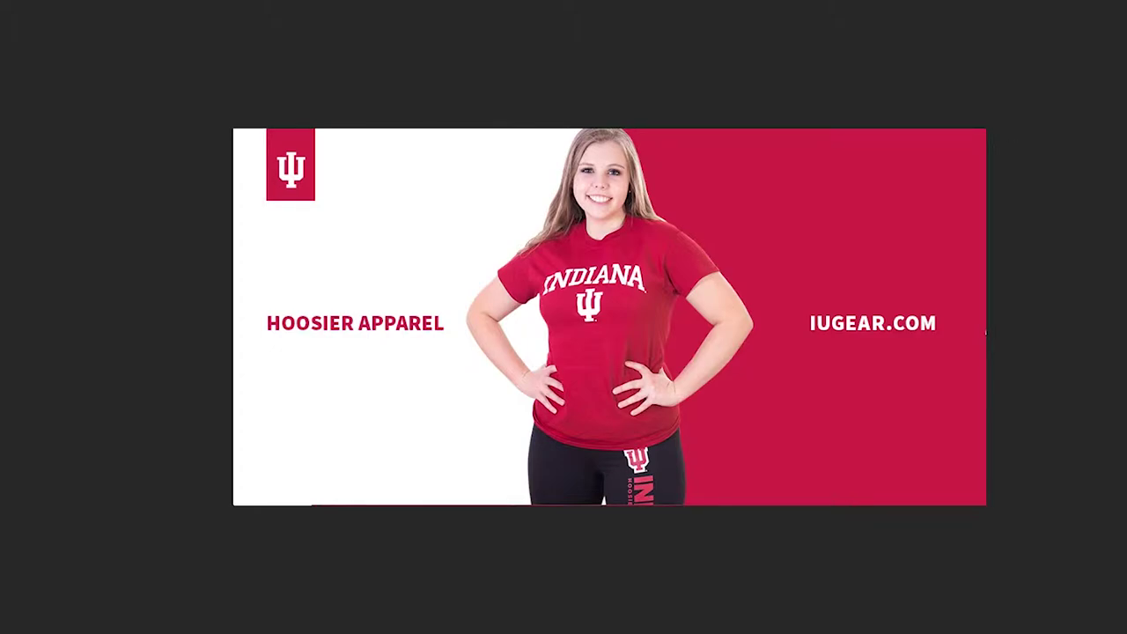
Bring the campus gates photo into the banner and fit it into the lower-right corner of the red half.
left_click_drag(785, 282, 789, 280)
left_click_drag(788, 277, 619, 277)
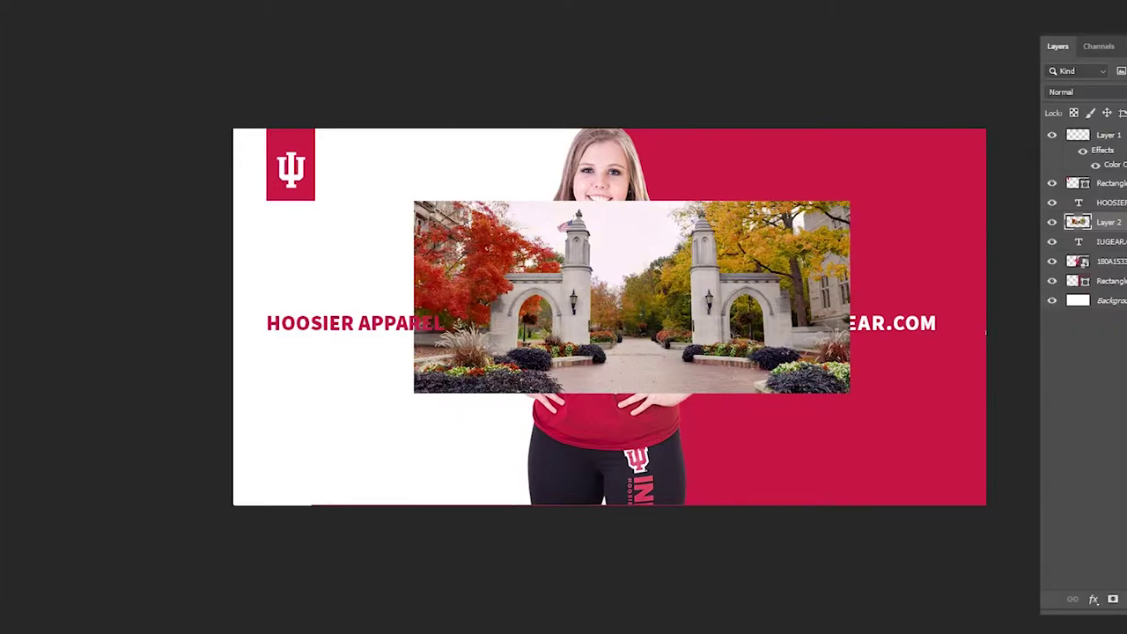
left_click_drag(716, 300, 872, 440)
left_click_drag(738, 445, 806, 447)
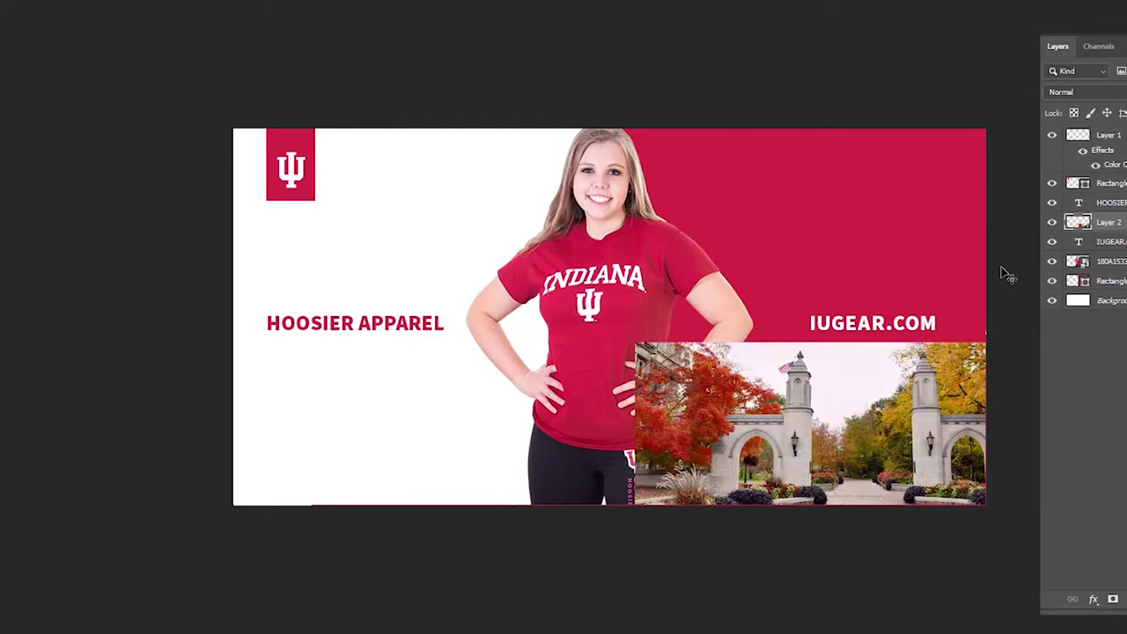
Set the gates photo's blending mode to Darken and move its layer beneath the model's layer.
left_click(1074, 92)
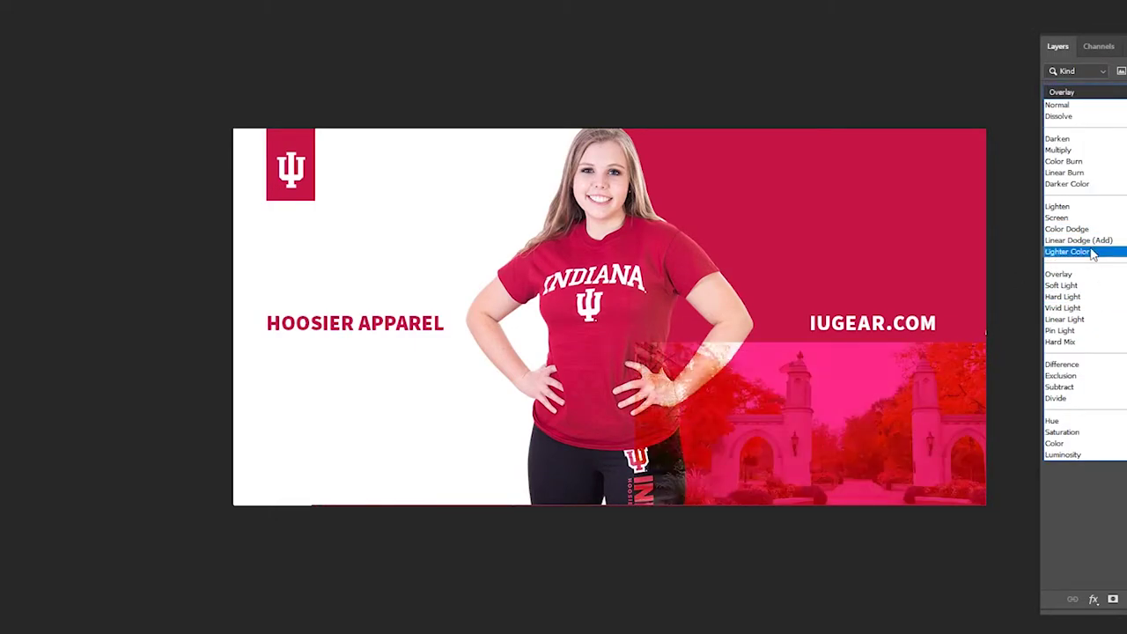
left_click(1073, 139)
left_click_drag(1113, 222, 1113, 269)
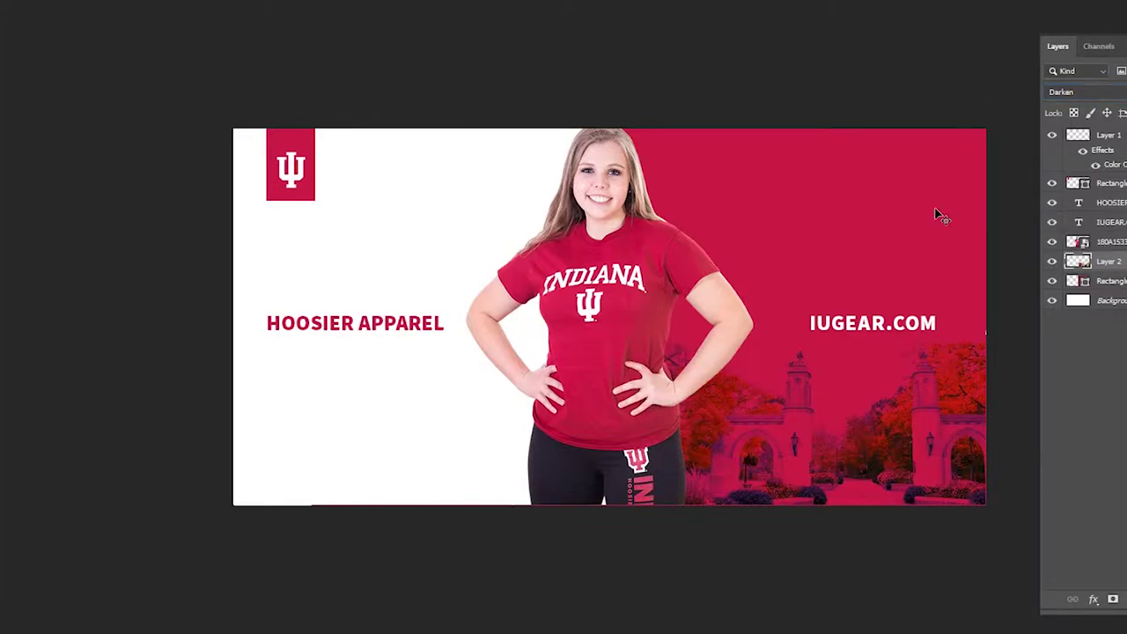
Add a Hue/Saturation adjustment clipped to the gates photo, lowering the hue and raising the saturation slightly.
left_click(1125, 598)
left_click(1126, 460)
left_click_drag(1106, 71, 1037, 76)
left_click(1108, 219)
left_click_drag(1106, 100, 1126, 130)
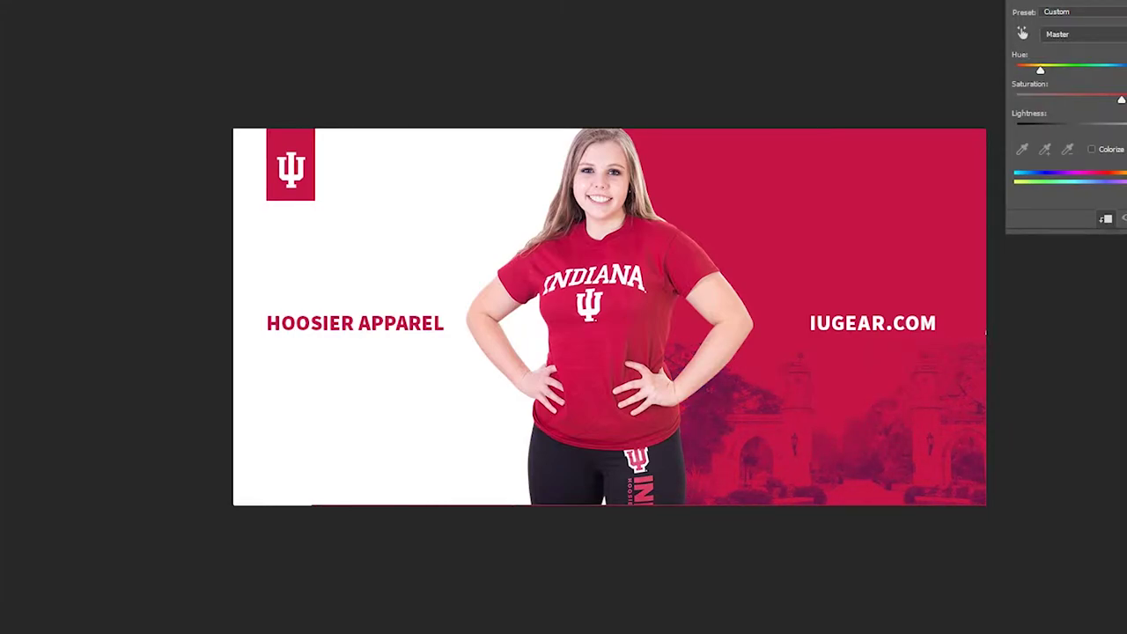
Soften the upper edge of the gates photo where it meets the solid crimson background.
scroll(963, 352, "up", 4)
left_click(1100, 281)
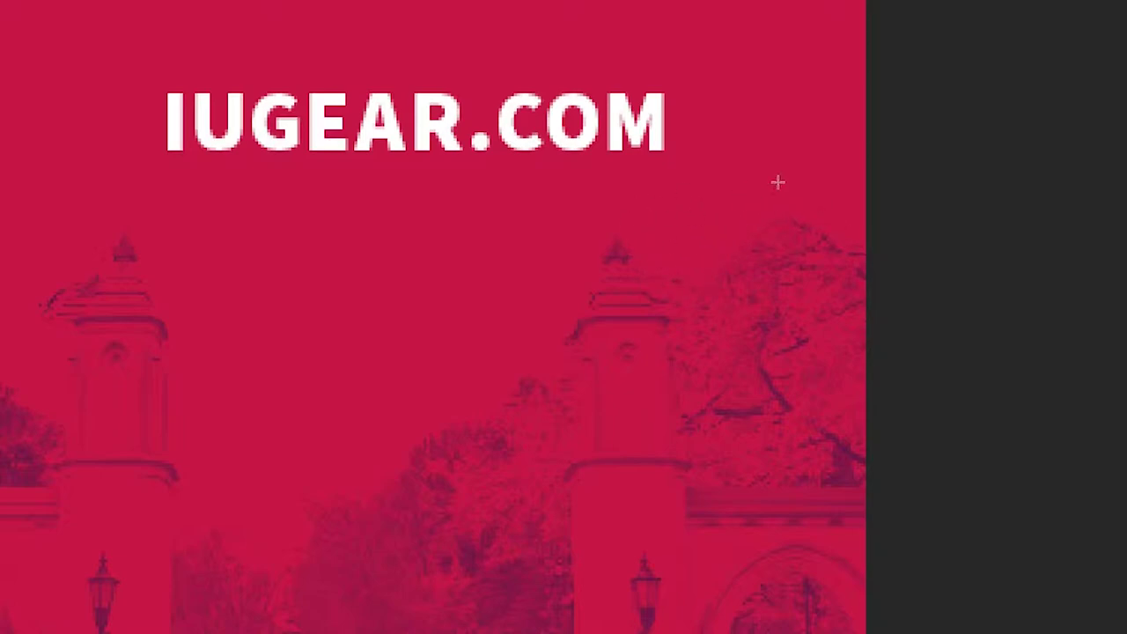
left_click_drag(361, 414, 734, 334)
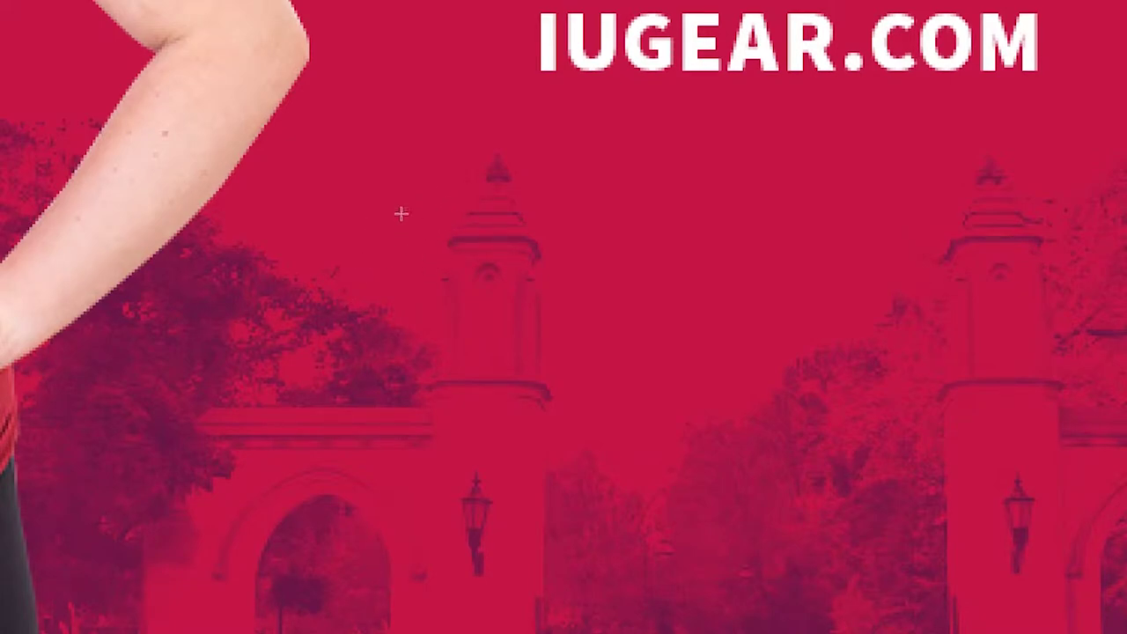
left_click_drag(407, 224, 731, 270)
key("ctrl+minus")
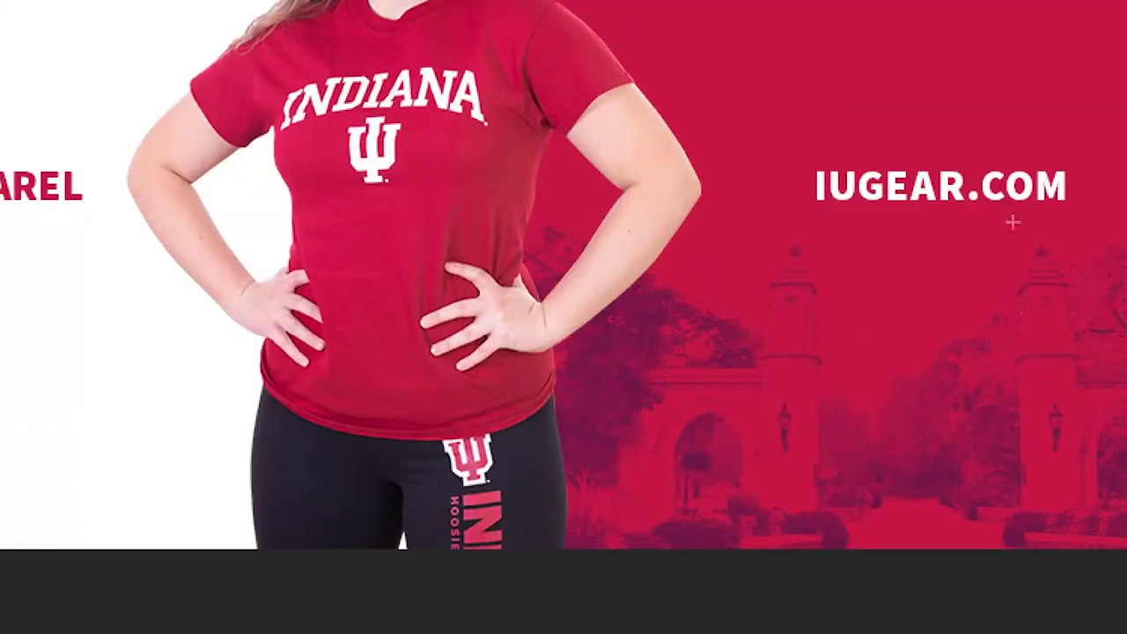
key("ctrl+minus")
left_click_drag(837, 376, 842, 359)
key("v")
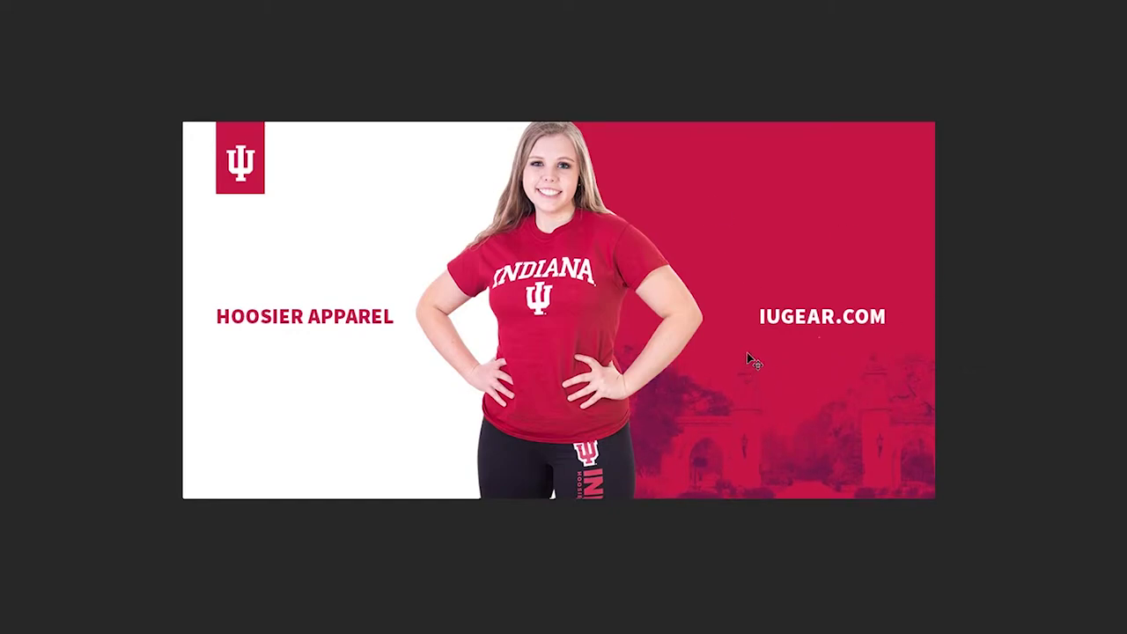
Nudge the IUGEAR.COM text left to line it up with the left gate pillar.
left_click(1116, 222)
key("shift+Left")
key("shift+Left")
key("Right")
key("Right")
key("Left")
key("Left")
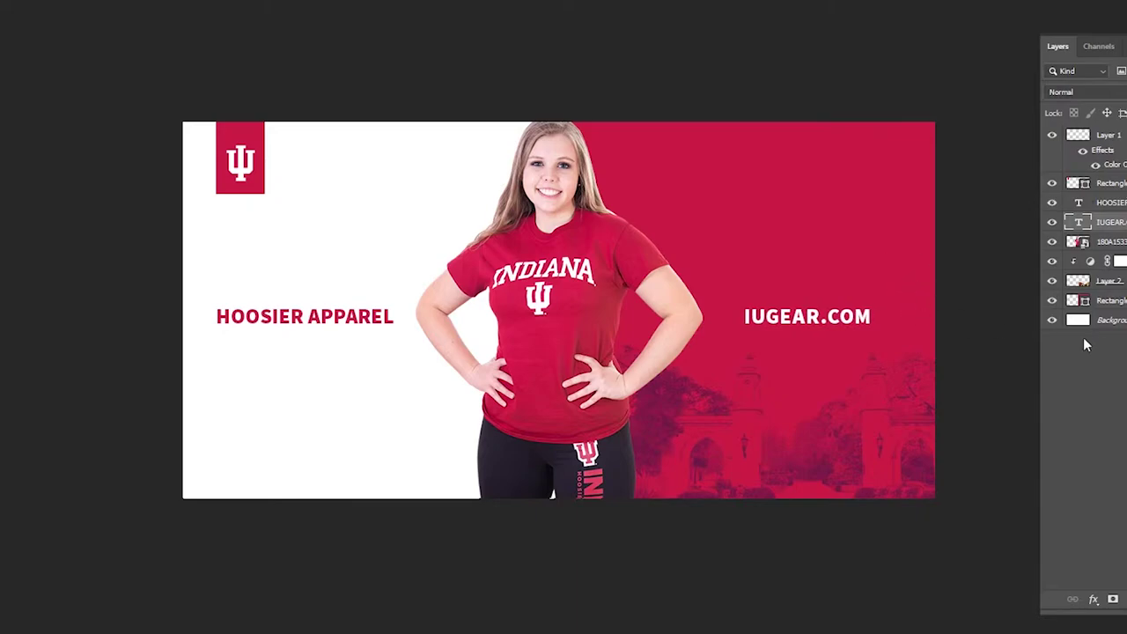
Nudge the IUGEAR.COM text and the gates photo slightly right together.
key("shift+Right")
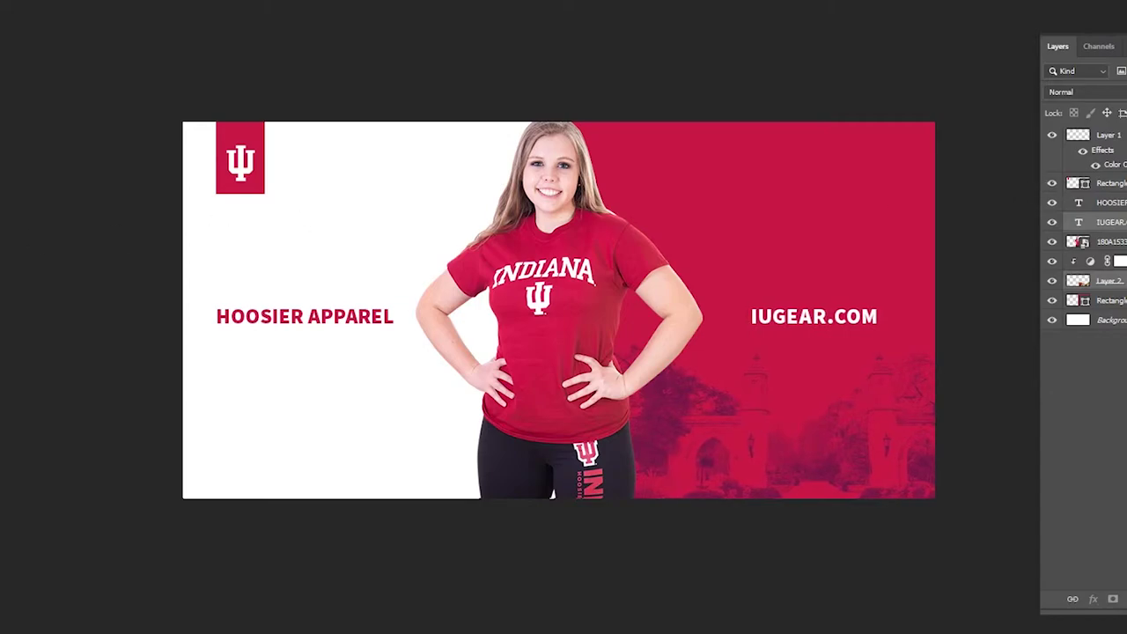
key("Tab")
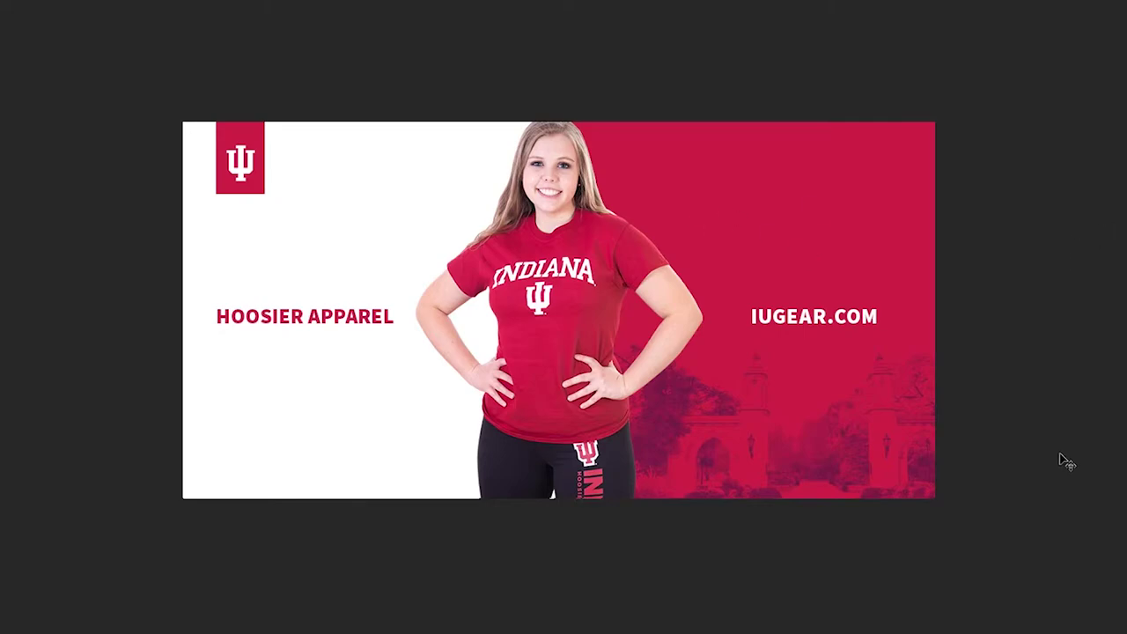
key("Tab")
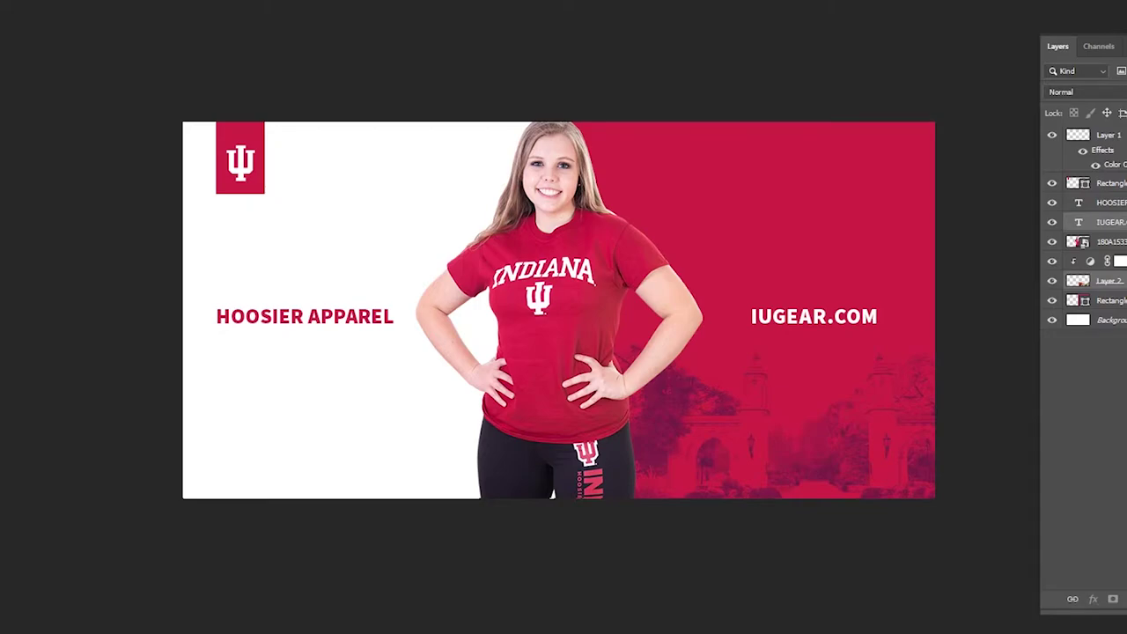
Duplicate the IUGEAR.COM text above itself, change the copy to SHOP AT and give it a thin weight and dark colour.
left_click_drag(818, 316, 702, 305)
left_click(154, 13)
type("SHOP AT")
key("ctrl+a")
left_click(396, 4)
left_click(541, 487)
left_click(992, 425)
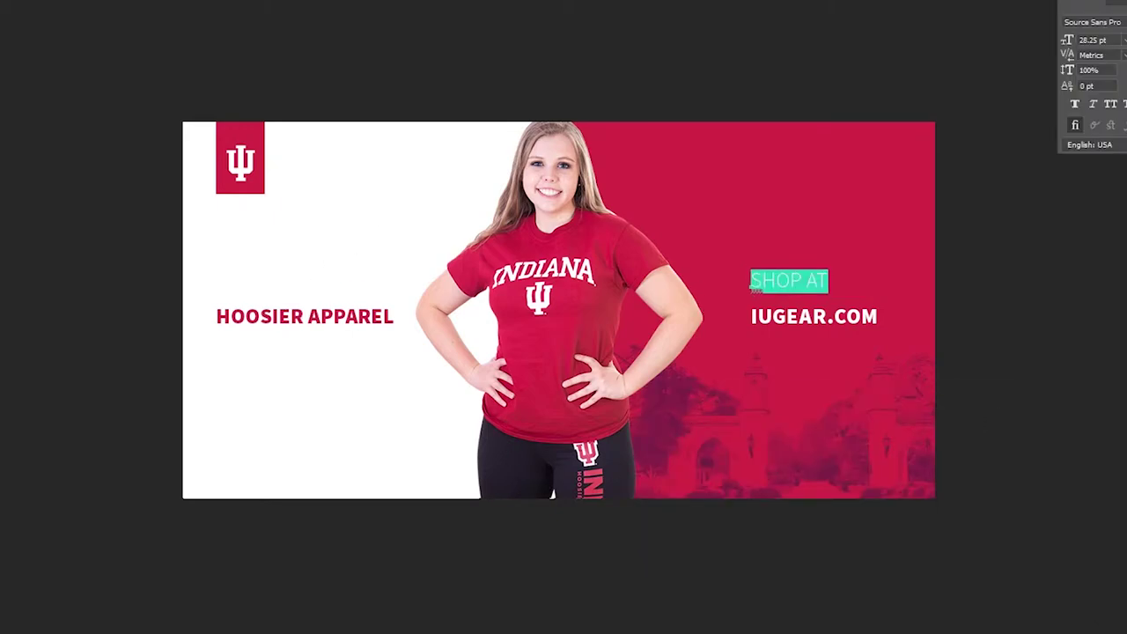
Format SHOP AT with wider letter spacing at 18 pt and move it down to sit just above IUGEAR.COM.
key("ctrl+alt+Right")
key("ctrl+alt+Right")
left_click_drag(1114, 39, 1062, 46)
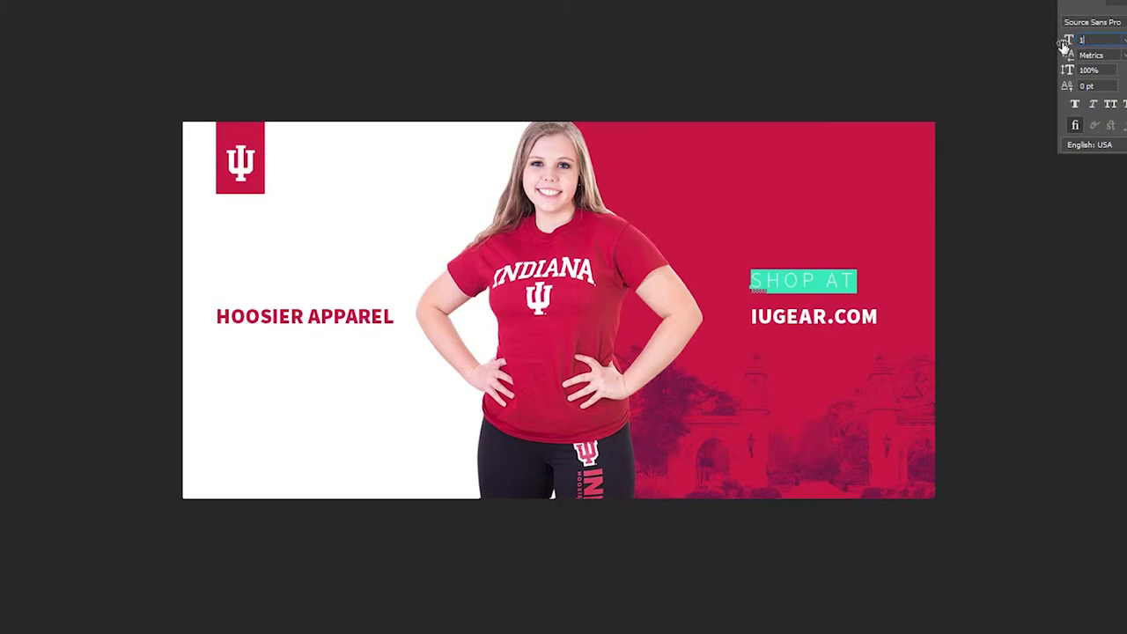
type("18")
key("Return")
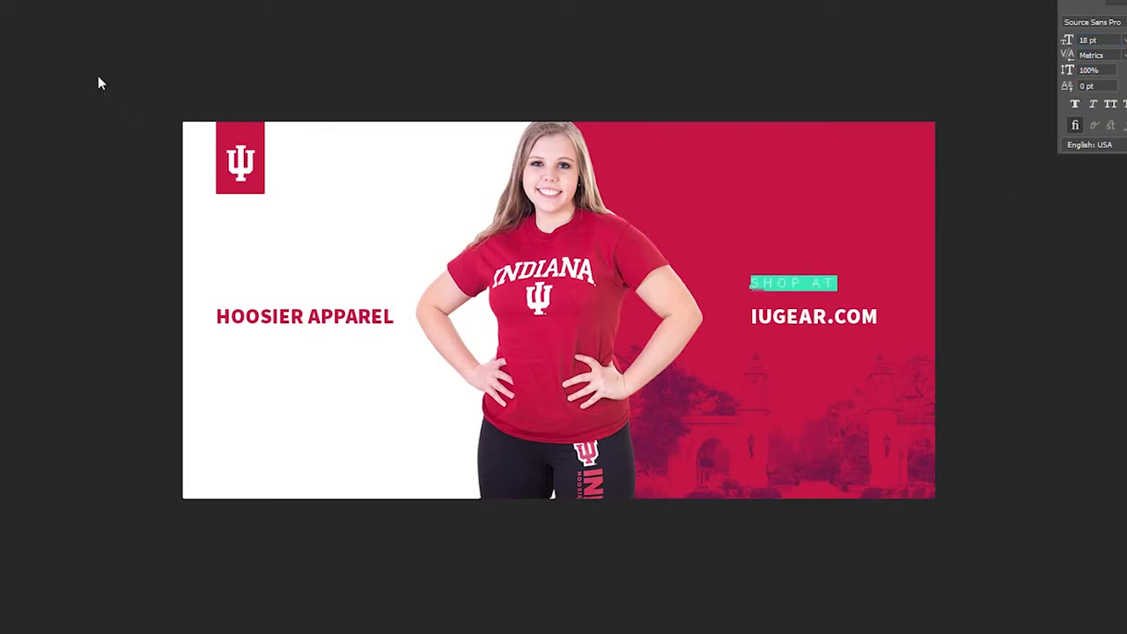
left_click(131, 114)
left_click_drag(818, 285, 829, 292)
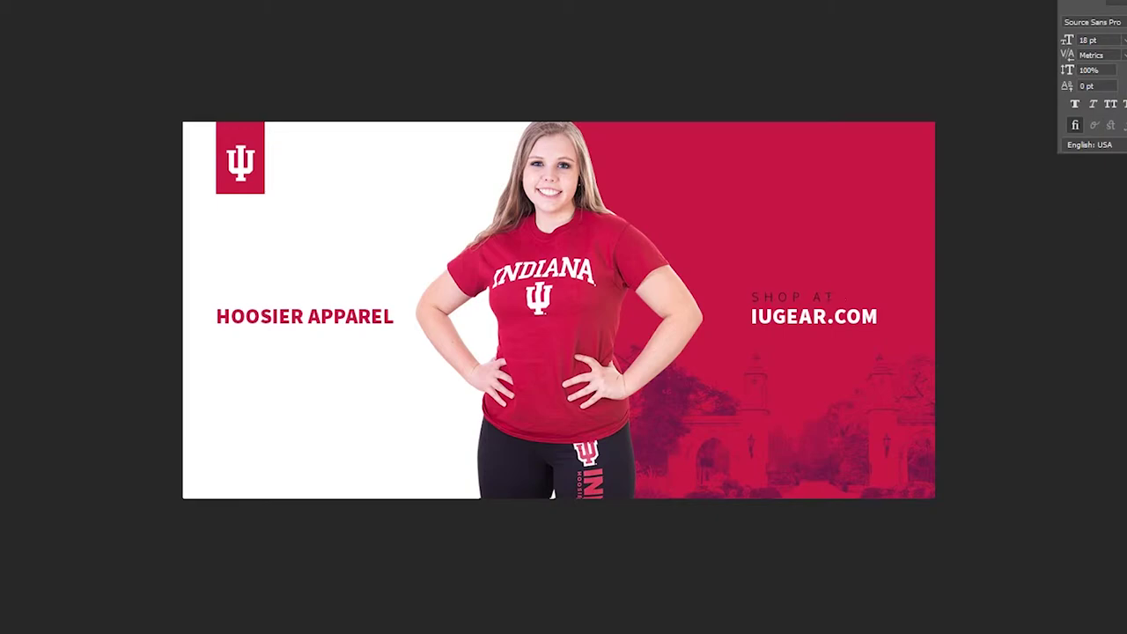
left_click(1124, 262)
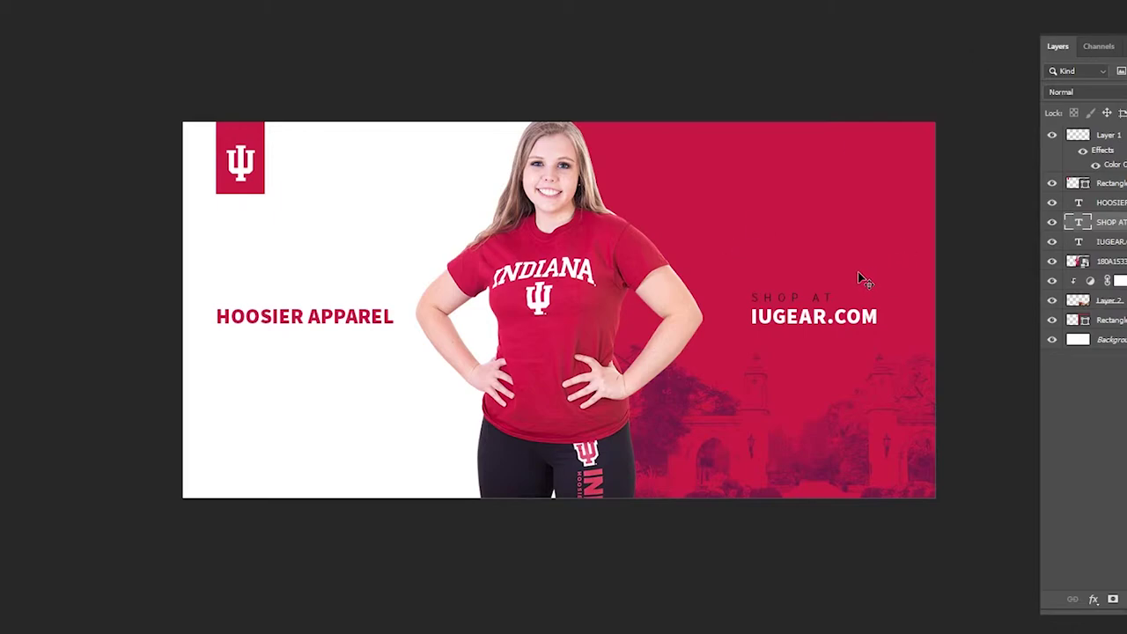
Duplicate the SHOP AT text to sit just above HOOSIER APPAREL and change the copy's wording to INDIANA.
left_click_drag(774, 292, 196, 297)
key("t")
key("BackSpace")
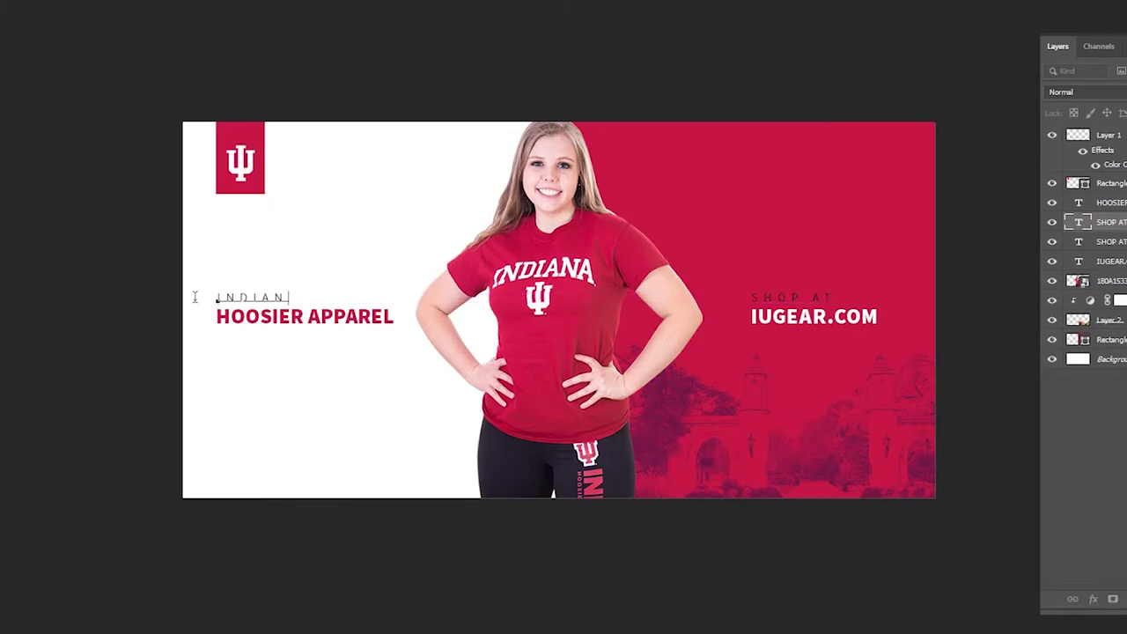
key("ctrl+Return")
Nudge the INDIANA and SHOP AT texts left together by about 8 px.
left_click(1111, 241, "shift")
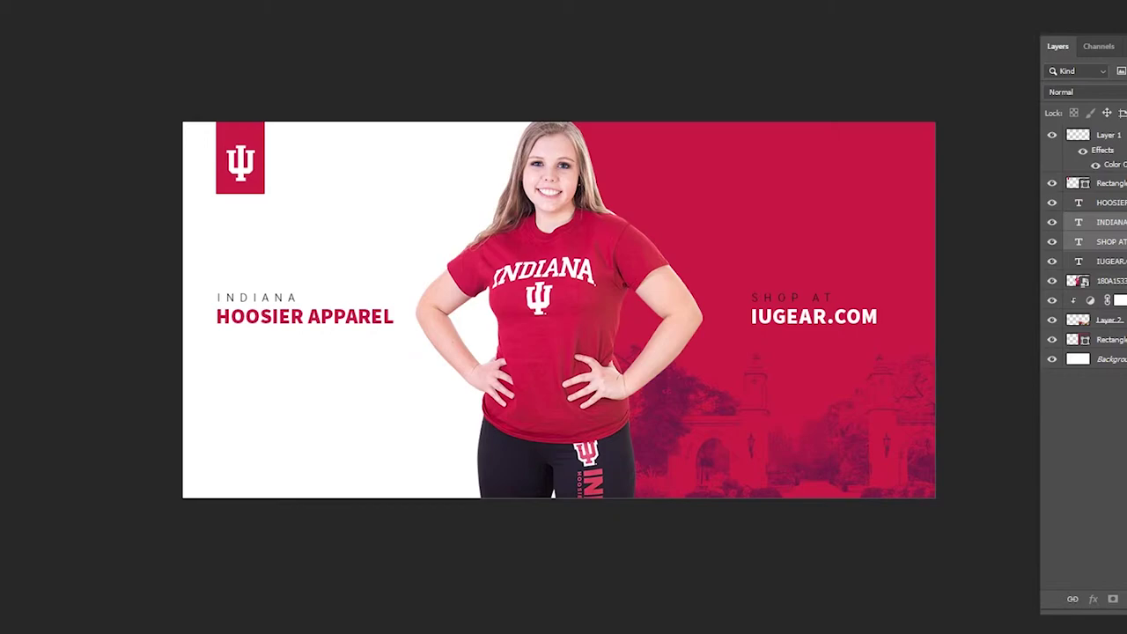
scroll(352, 326, "up", 2)
left_click_drag(280, 323, 338, 309)
key("shift+Left")
key("Right")
key("Right")
scroll(778, 315, "down", 2)
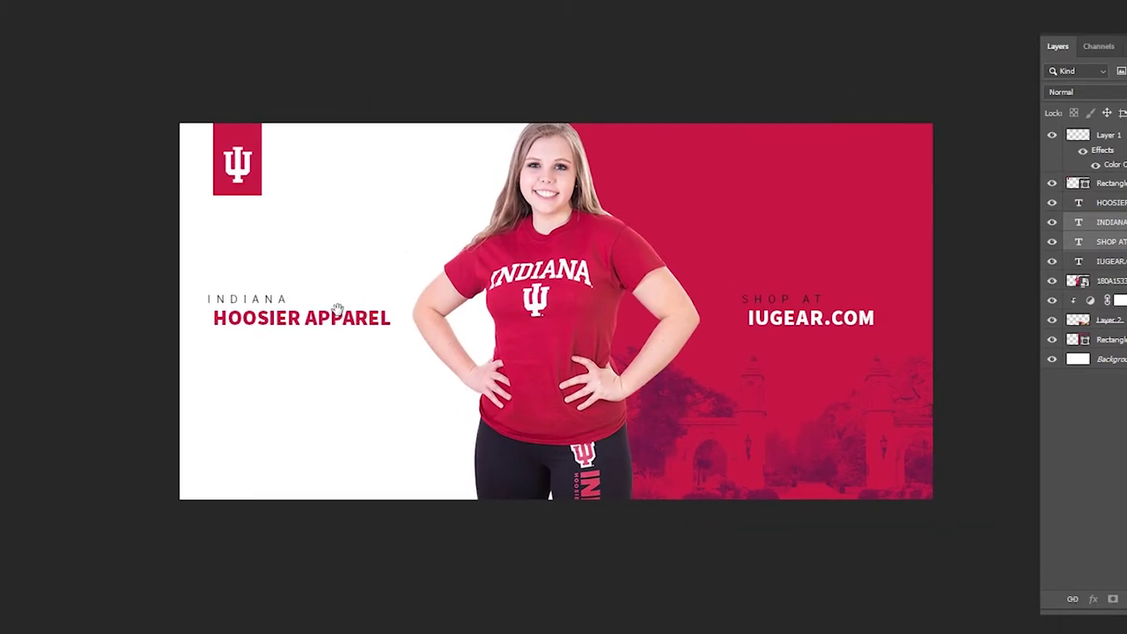
key("Tab")
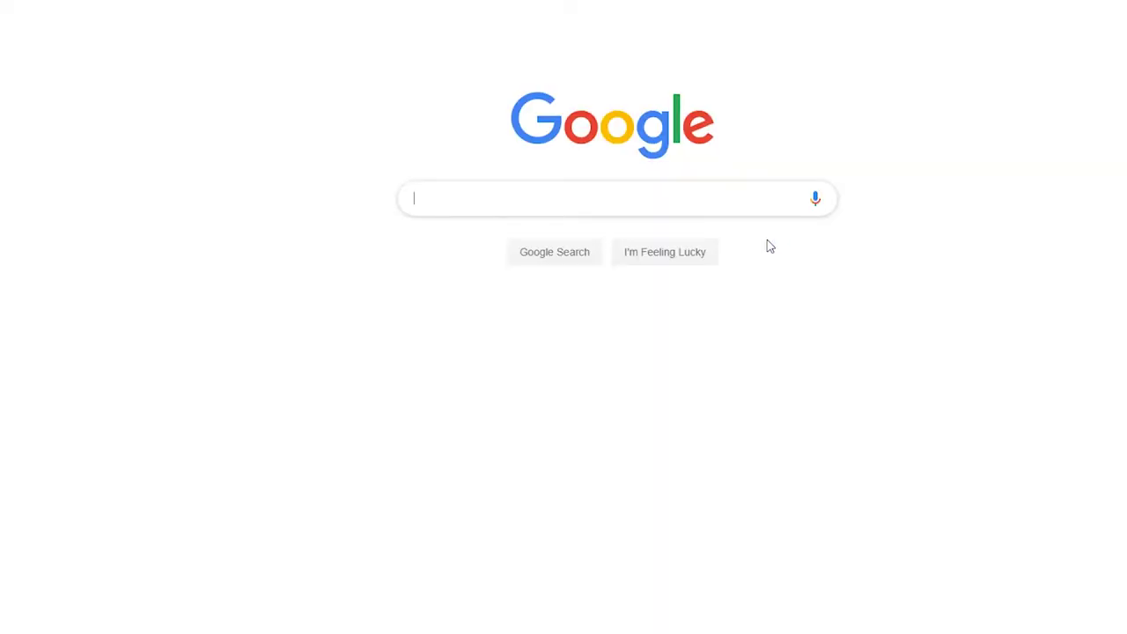
Switch to Google in the browser and run an image search for BILLBOARD MOCKUP.
type("BILLBOARD MOCKUP")
key("Return")
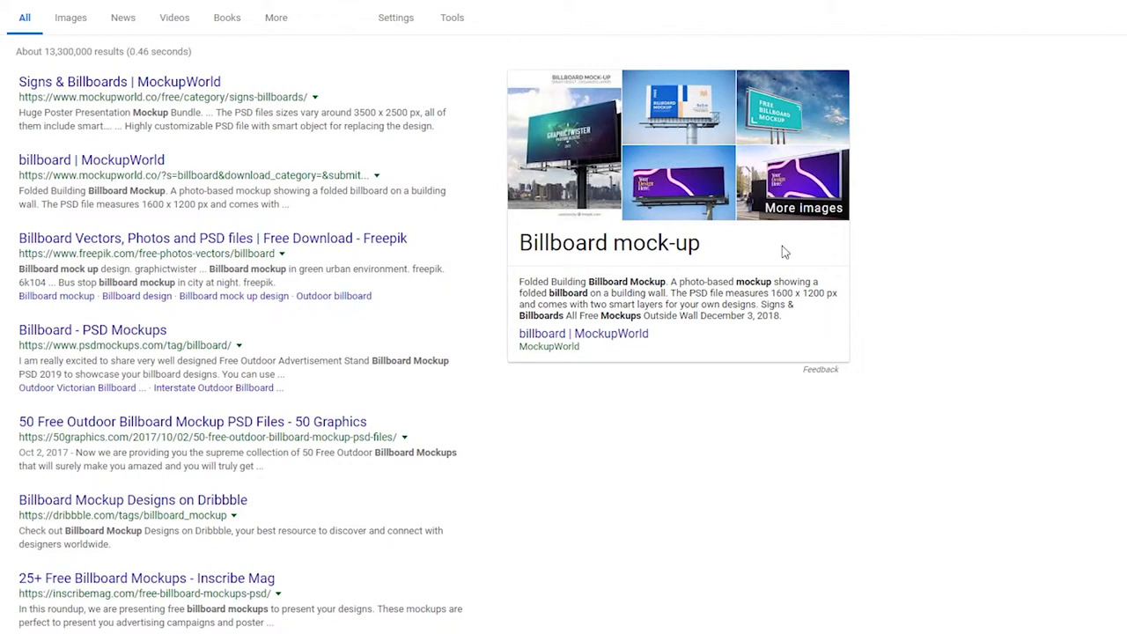
left_click(70, 18)
Find the Advertisement Sky Billboard Mockup with the falling surfer among the image results and copy its image.
scroll(713, 247, "down", 3)
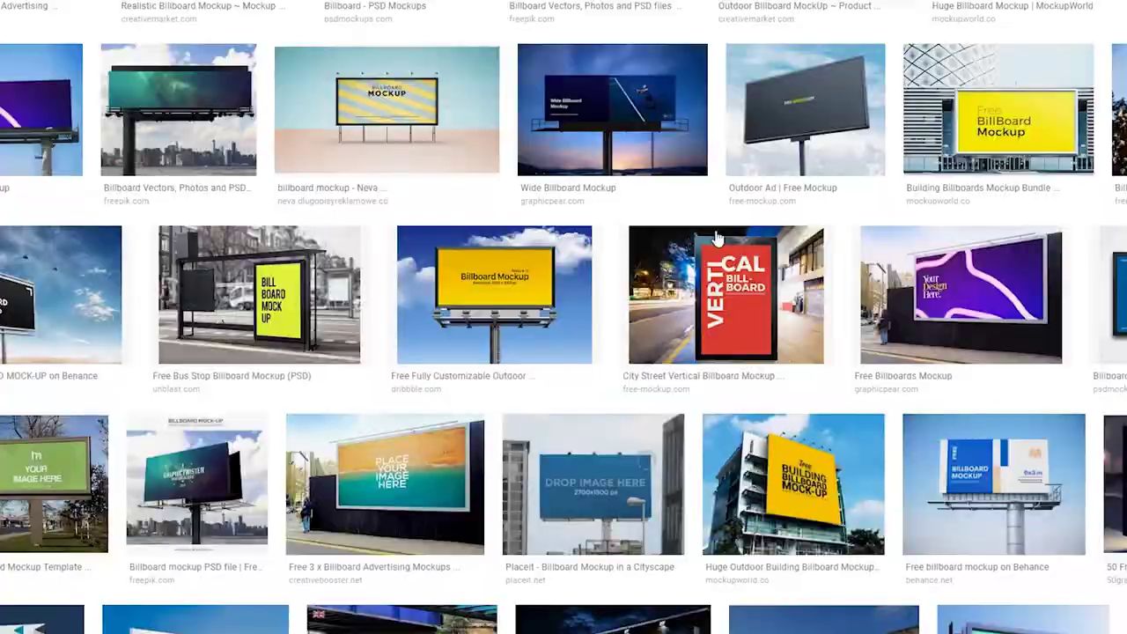
scroll(717, 240, "down", 10)
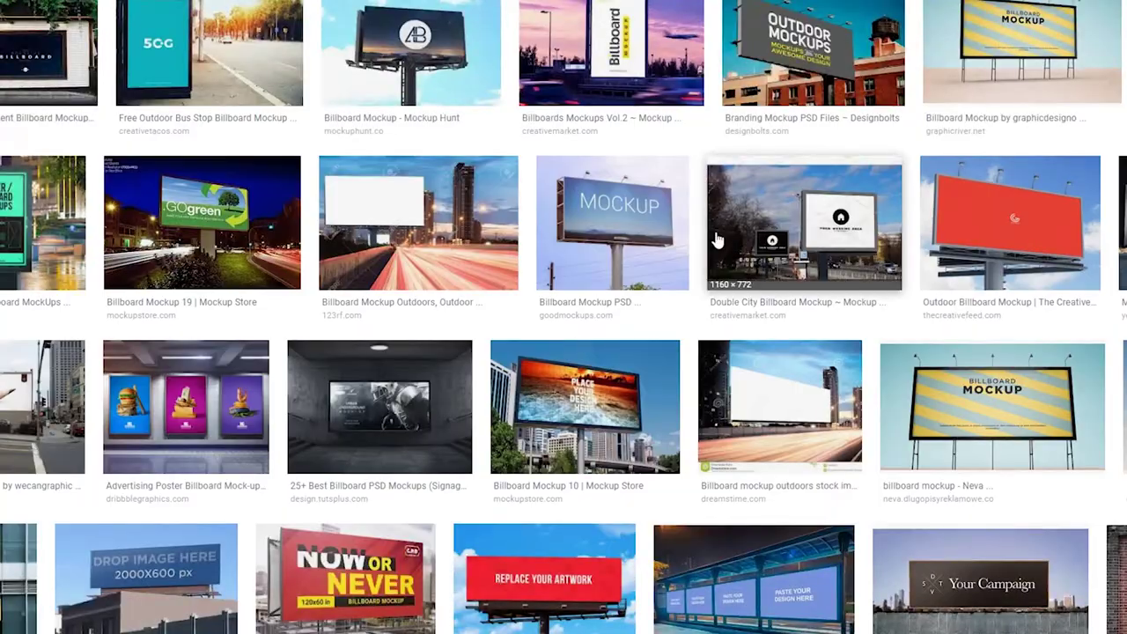
scroll(716, 239, "down", 6)
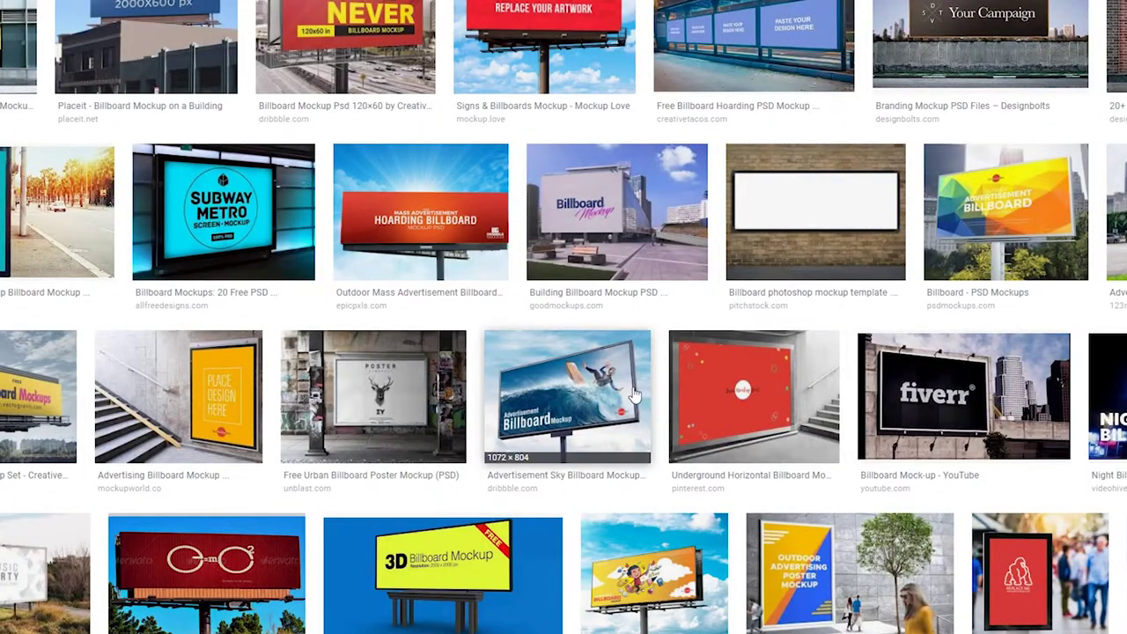
left_click(634, 394)
right_click(476, 332)
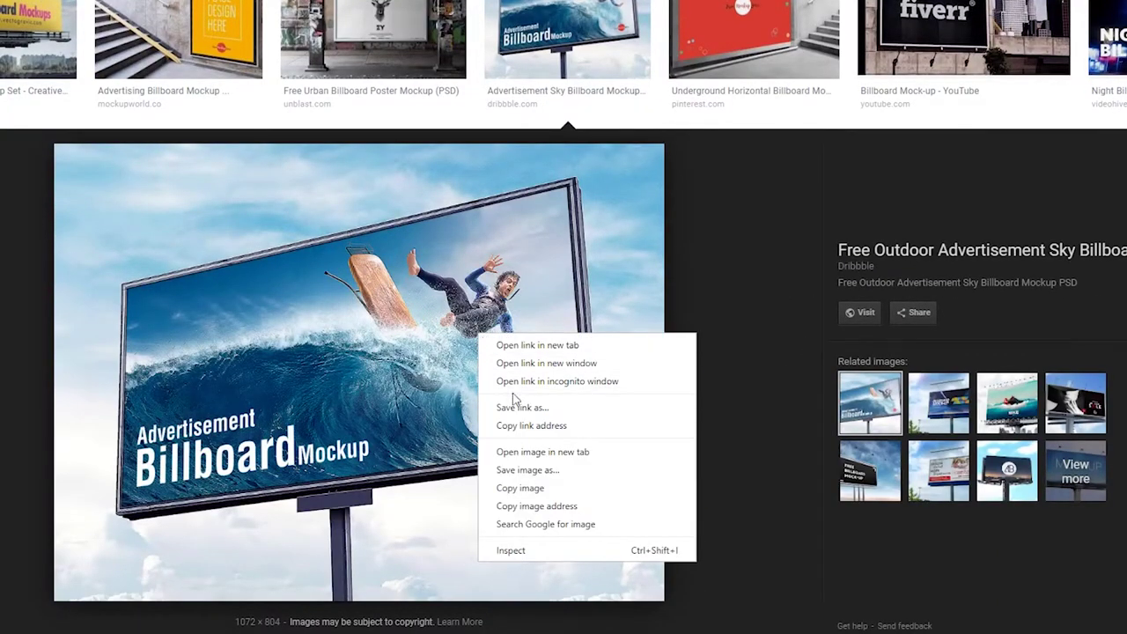
left_click(519, 488)
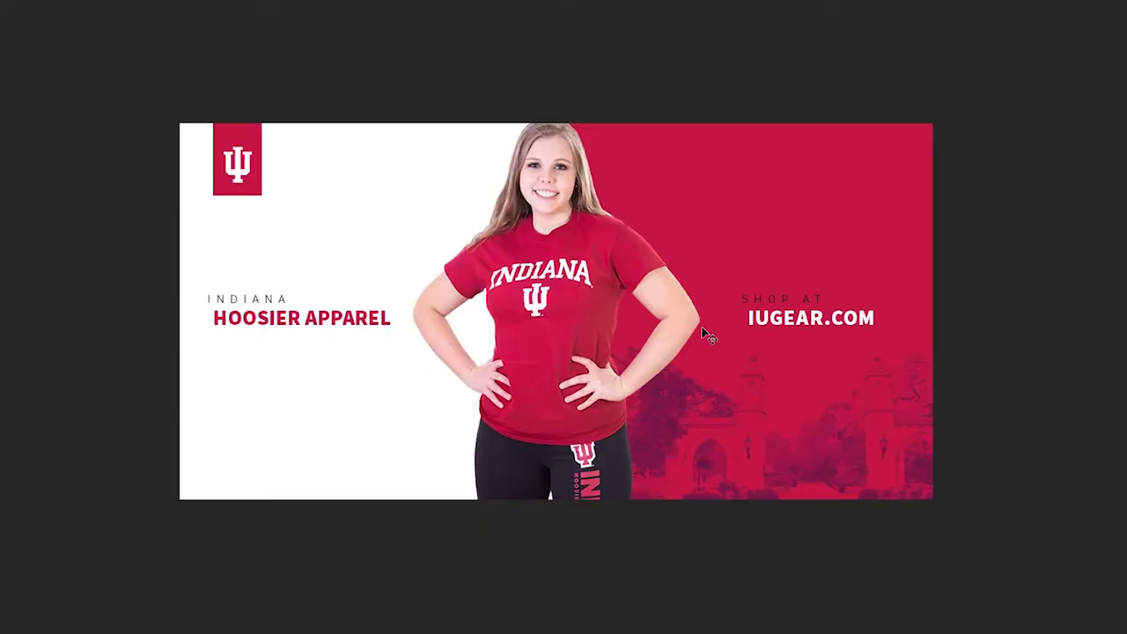
Switch to Photoshop, paste the billboard mockup into a document and bring the flattened banner in as a layer above it.
key("ctrl+v")
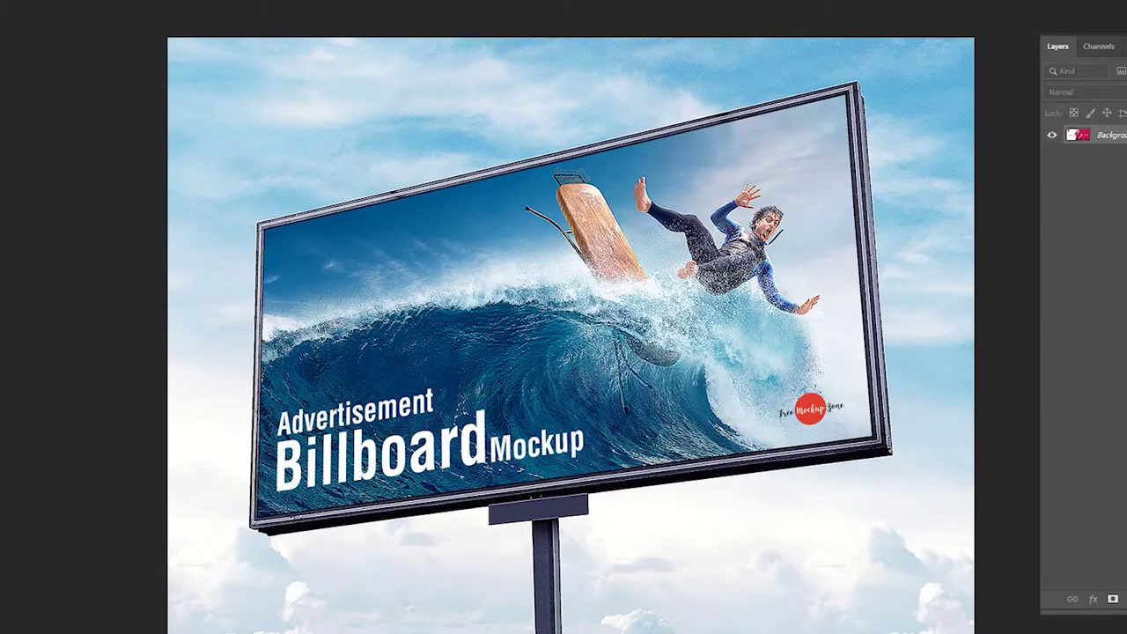
left_click_drag(671, 5, 685, 273)
left_click_drag(332, 213, 384, 324)
Free-transform the banner layer, scaling it down slightly and pulling its corners towards the billboard frame.
key("ctrl+t")
left_click_drag(1012, 607, 968, 577)
right_click(813, 315)
left_click(848, 384)
left_click_drag(741, 266, 925, 259)
left_click_drag(981, 212, 438, 77)
Distort the banner so its corners, including the lower-left one, meet the inner edge of the billboard frame.
right_click(507, 514)
left_click(541, 580)
left_click_drag(493, 347, 520, 18)
left_click_drag(553, 528, 548, 240)
left_click_drag(645, 244, 734, 384)
left_click_drag(597, 418, 576, 362)
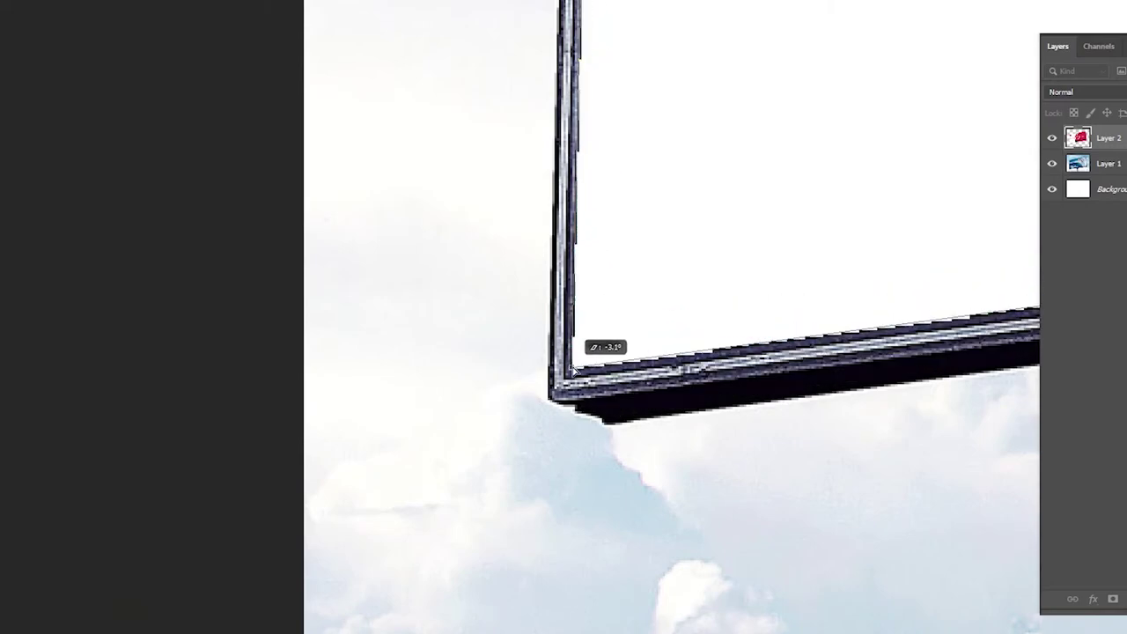
Fine-tune the banner's fit inside the billboard frame and apply the transform.
scroll(560, 513, "up", 10)
left_click_drag(483, 289, 483, 291)
left_click(780, 379, "alt")
left_click(780, 379, "alt")
left_click(780, 380, "alt")
left_click_drag(780, 379, 730, 380)
key("Return")
key("ctrl+plus")
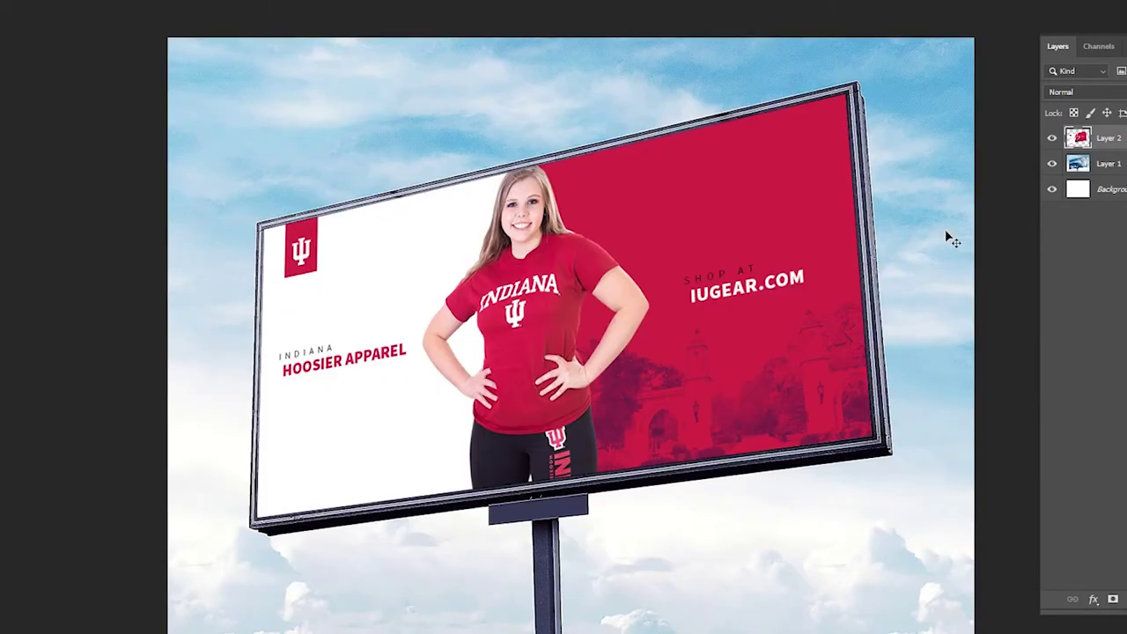
Add a Gradient Overlay to the banner layer using a dark gradient that fades to transparent.
double_click(1124, 140)
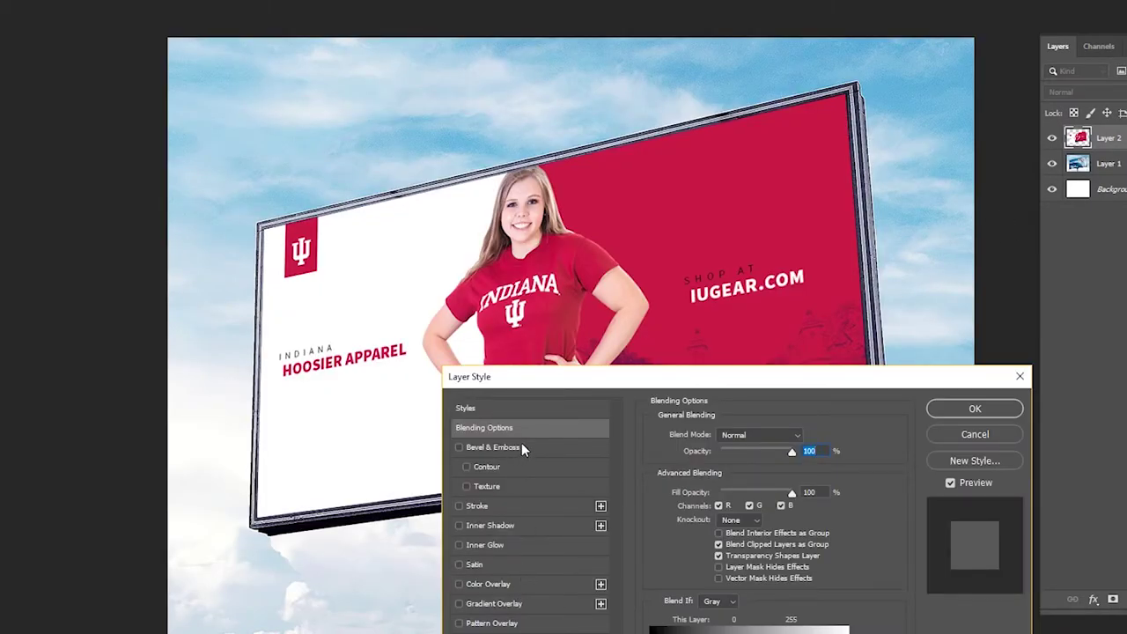
left_click_drag(546, 378, 638, 186)
left_click(607, 410)
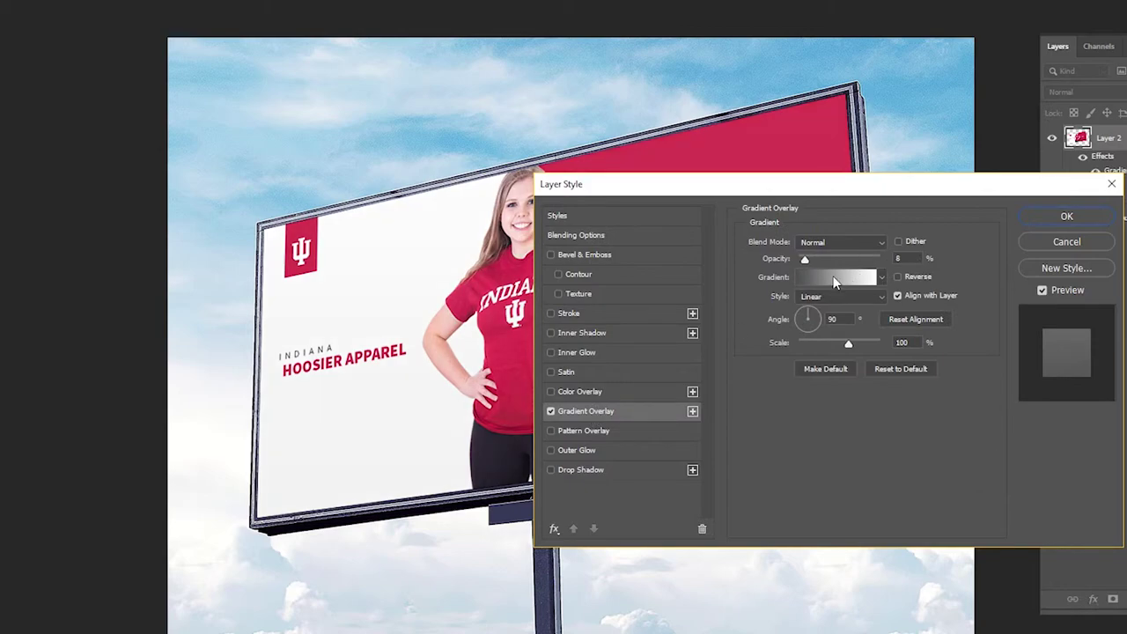
left_click(838, 278)
left_click(1096, 189)
Set the Gradient Overlay to a 33° angle, 21% opacity and 88% scale, and apply the layer style.
left_click_drag(818, 316, 818, 310)
left_click_drag(834, 191, 901, 246)
left_click_drag(873, 315, 882, 312)
mouse_move(915, 400)
left_mouse_down()
mouse_move(894, 398)
mouse_move(908, 398)
left_mouse_up()
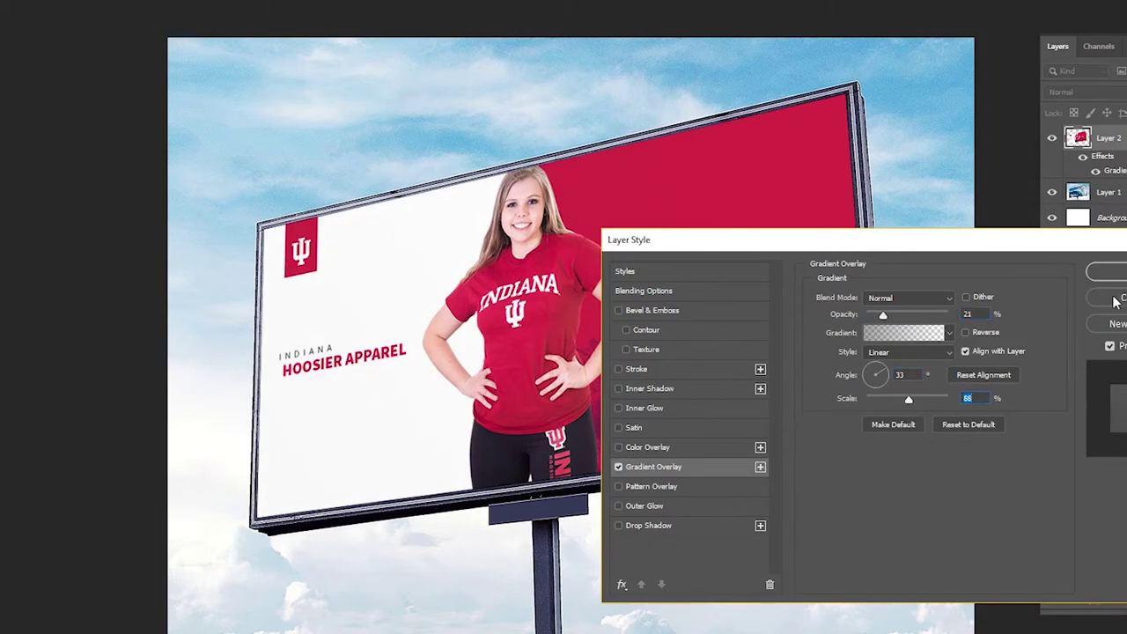
left_click(1111, 273)
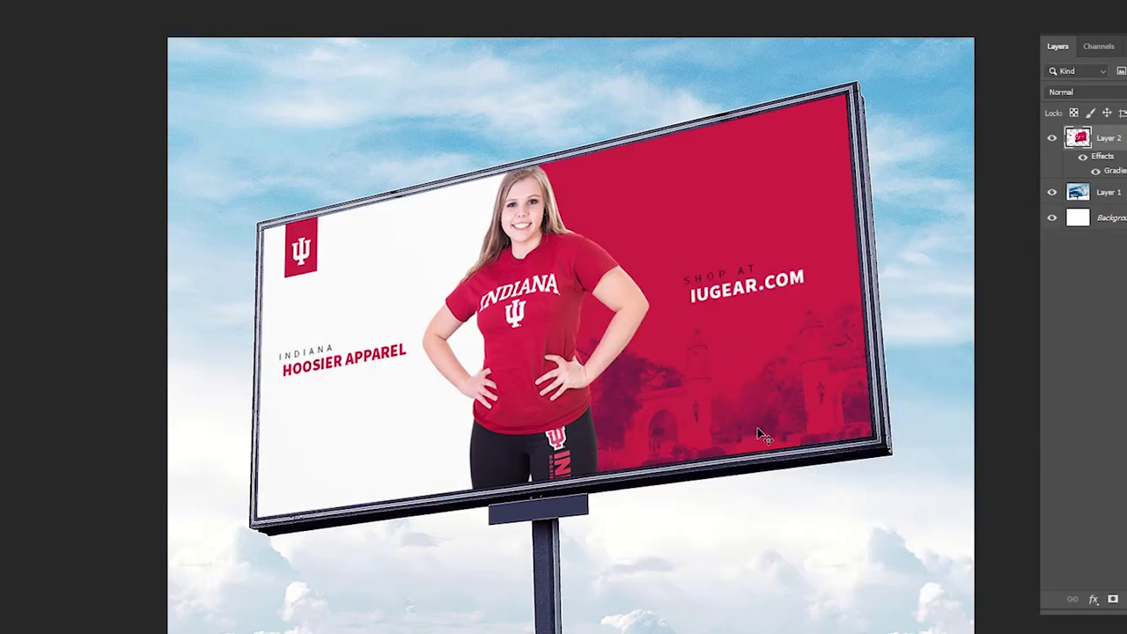
key("ctrl+minus")
key("ctrl+minus")
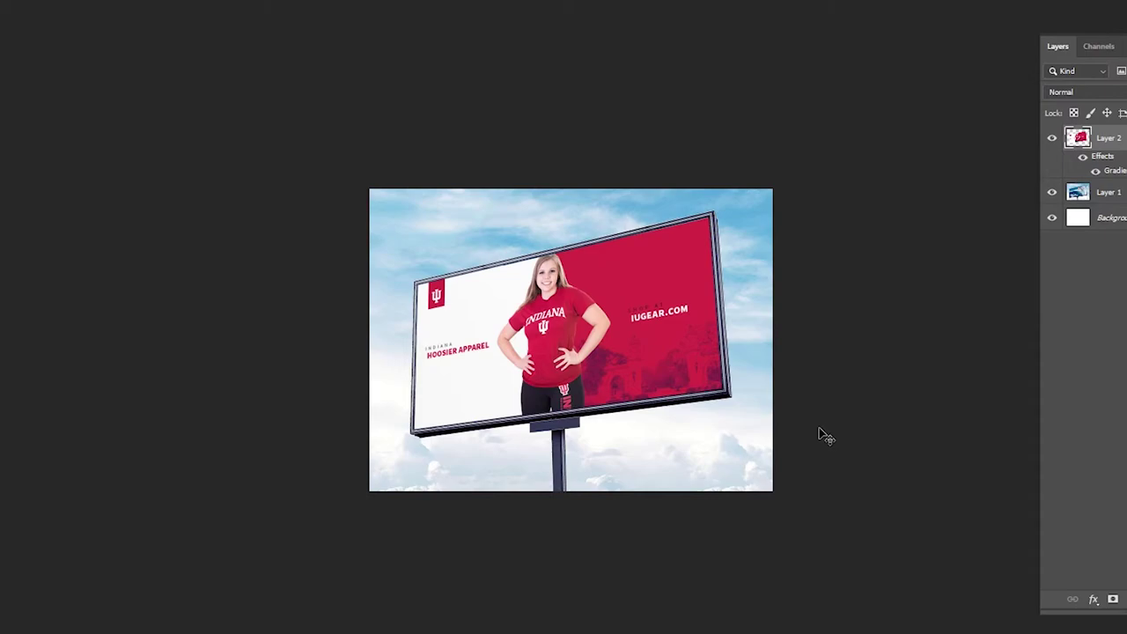
key("ctrl+plus")
key("ctrl+plus")
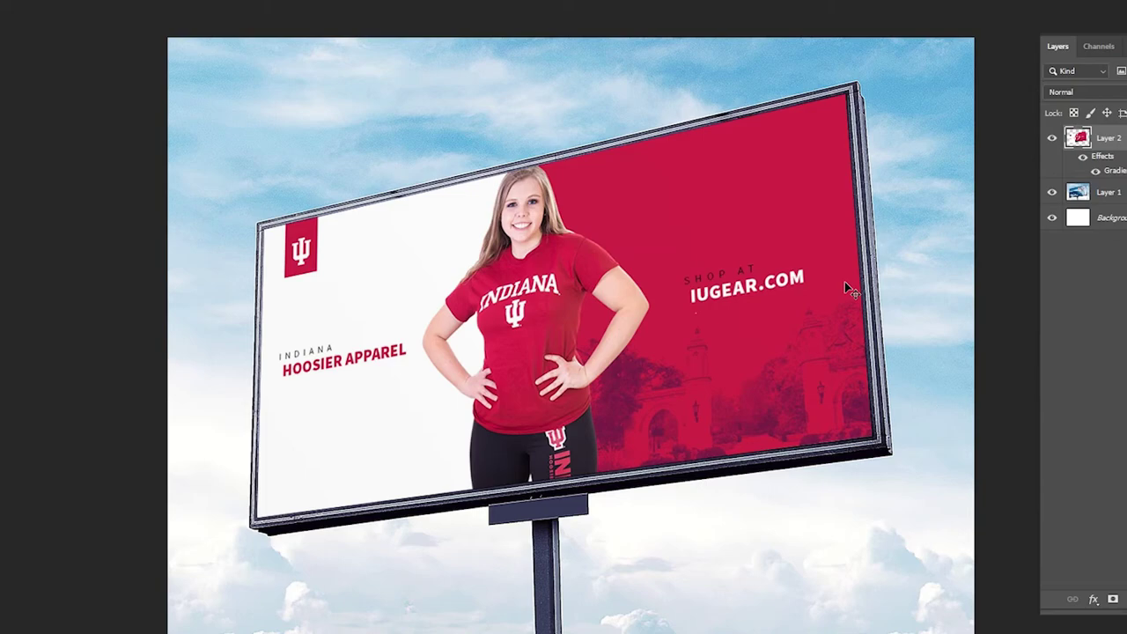
Create a new 1000 × 500 px document at 72 ppi in RGB with a white background.
key("ctrl+n")
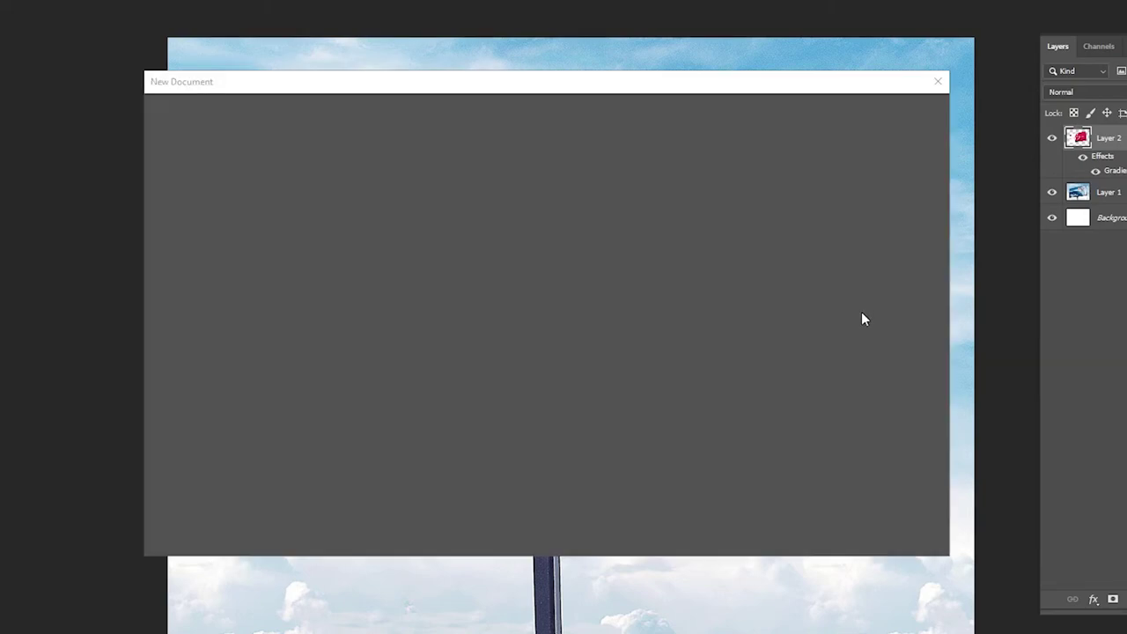
double_click(766, 222)
type("1000")
key("Tab")
type("500")
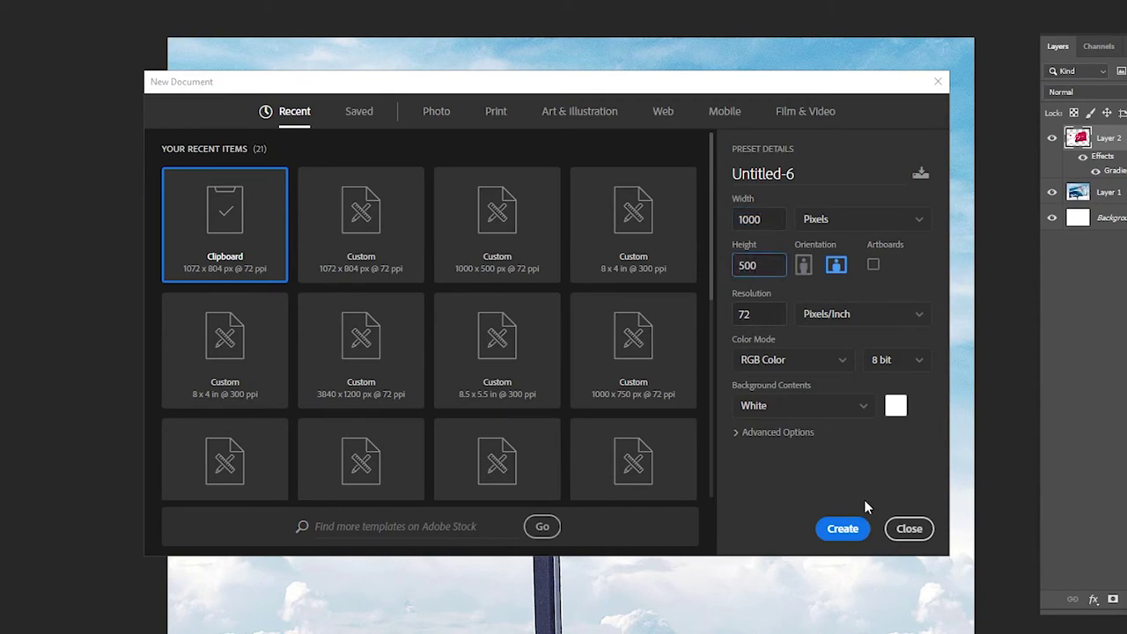
left_click(847, 530)
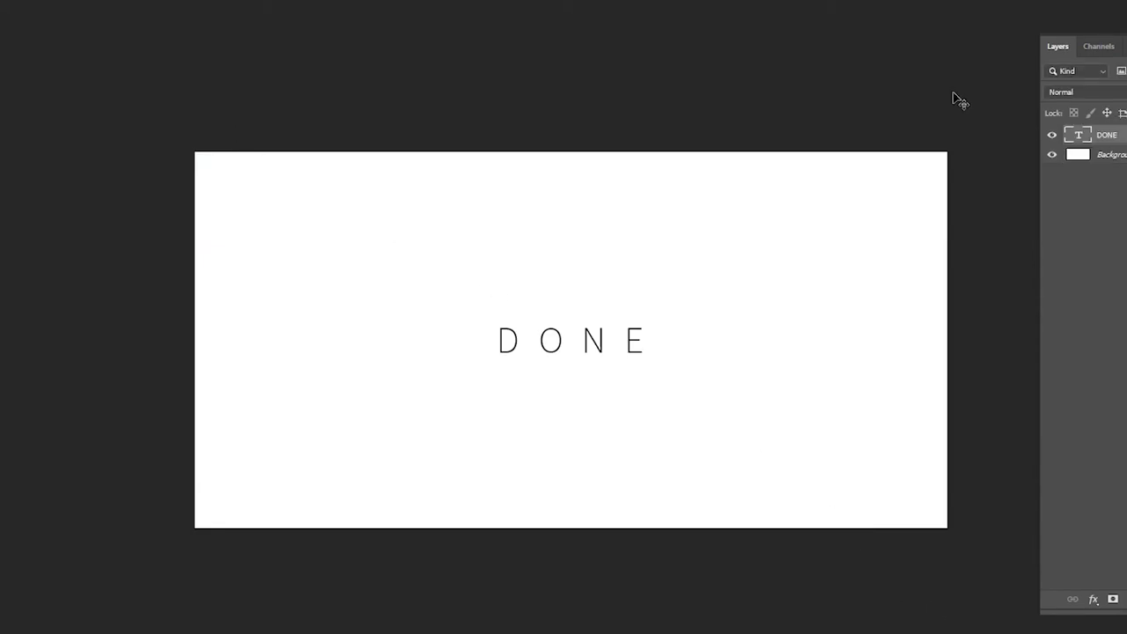